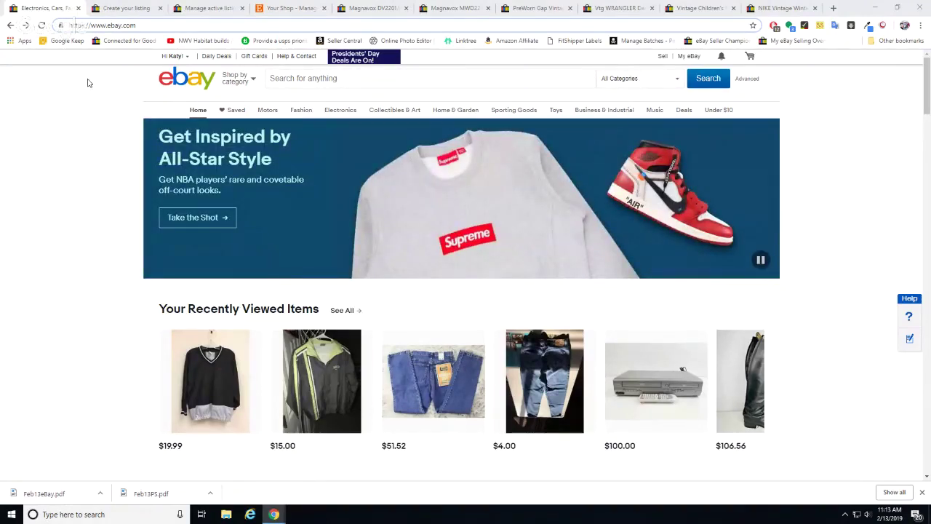
Search for "vintage harley davidson t shirt" and compare its results across all categories with those in Men's T-Shirts.
left_click(305, 74)
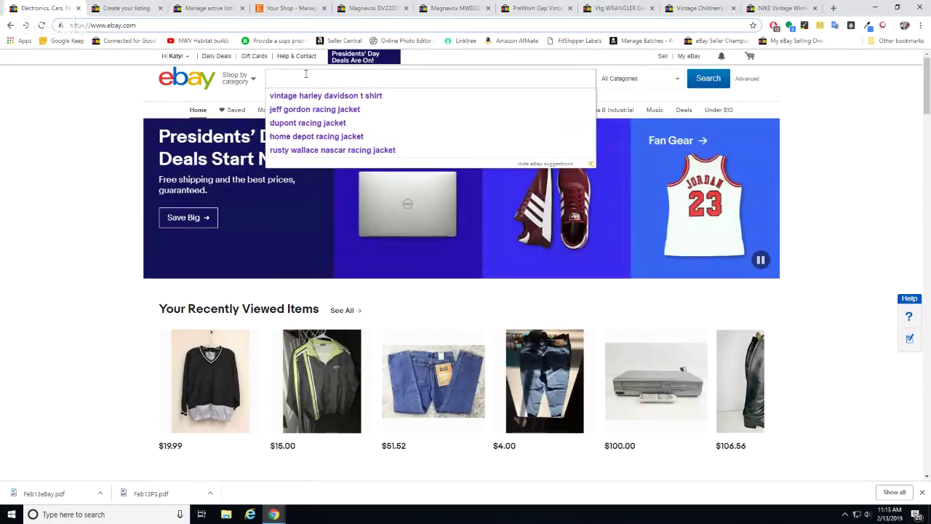
left_click(306, 96)
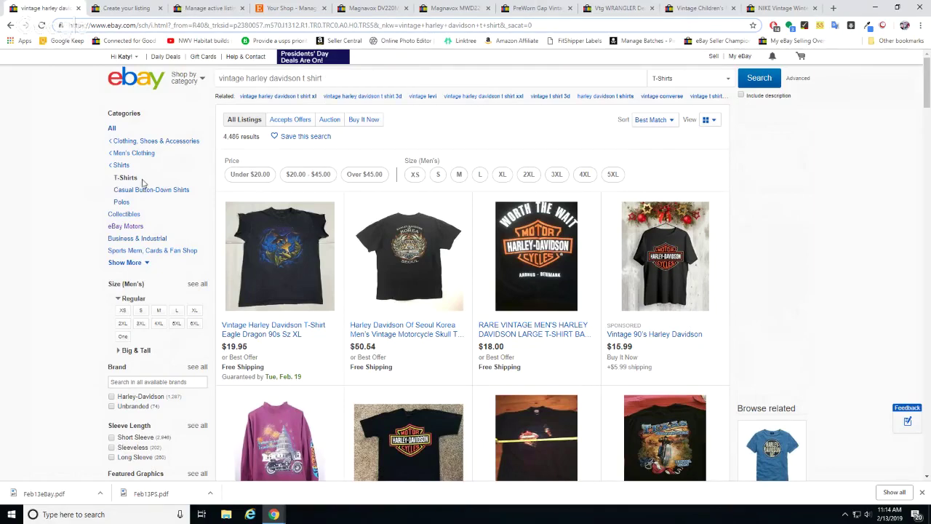
left_click(728, 82)
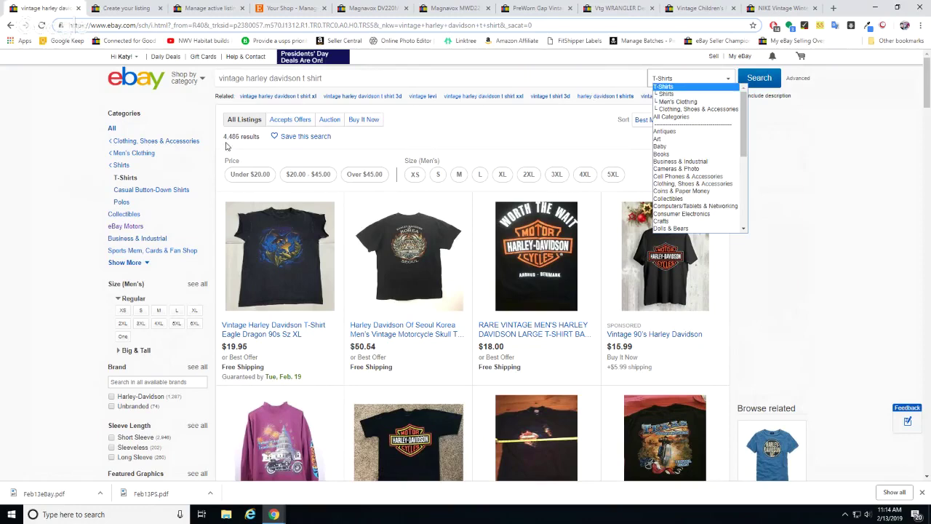
left_click(55, 153)
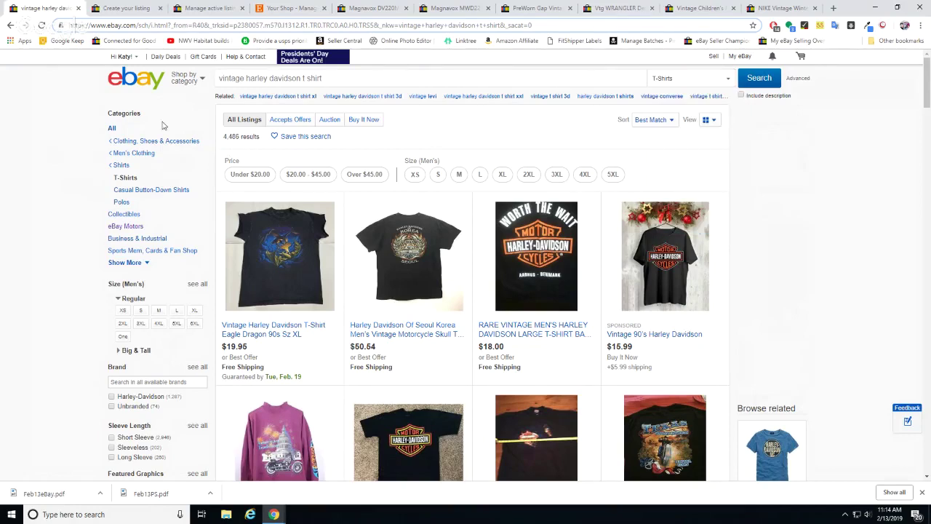
left_click(113, 129)
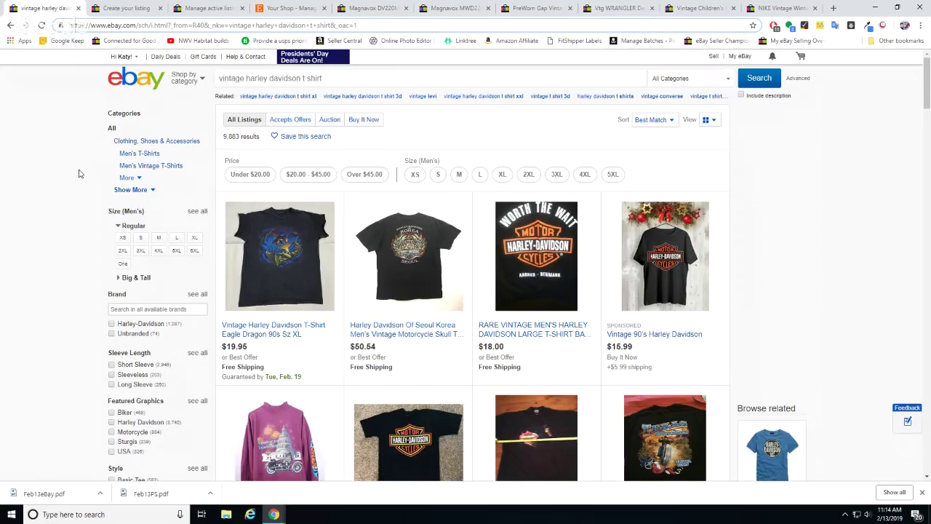
left_click(132, 153)
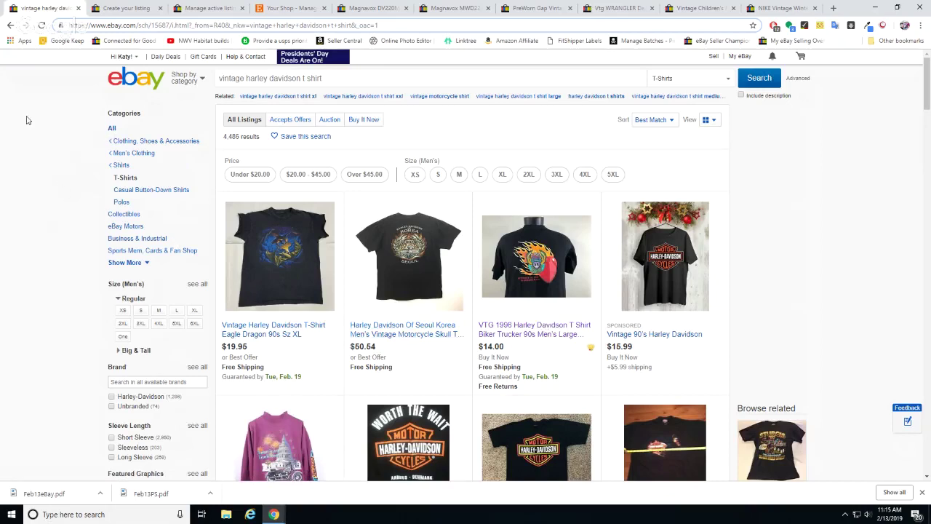
Return to the eBay home page and search for "nascar t shirt" to check which category its results fall under.
left_click(129, 81)
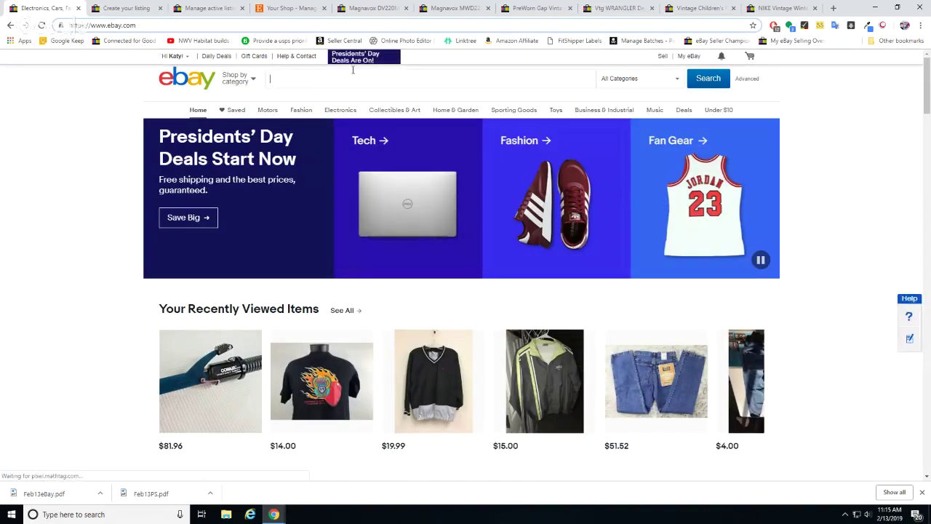
left_click(352, 70)
type("nasc")
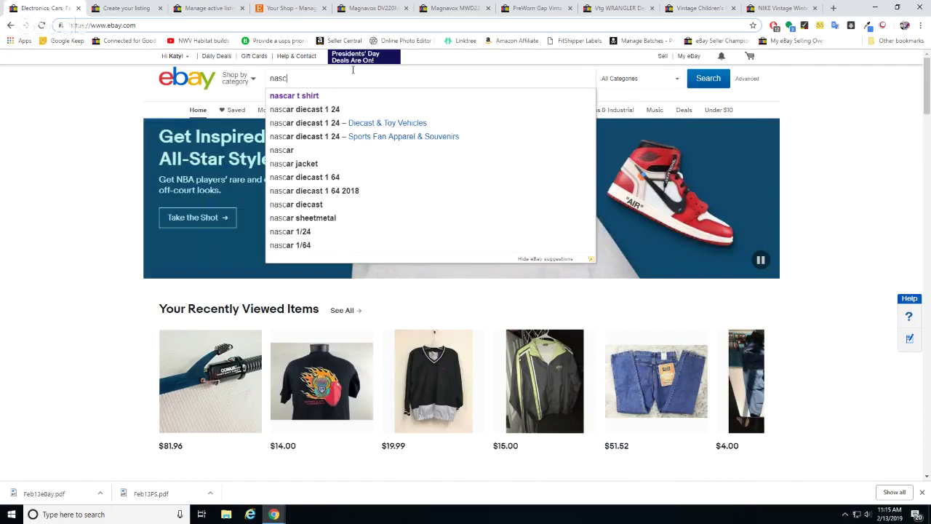
left_click(312, 96)
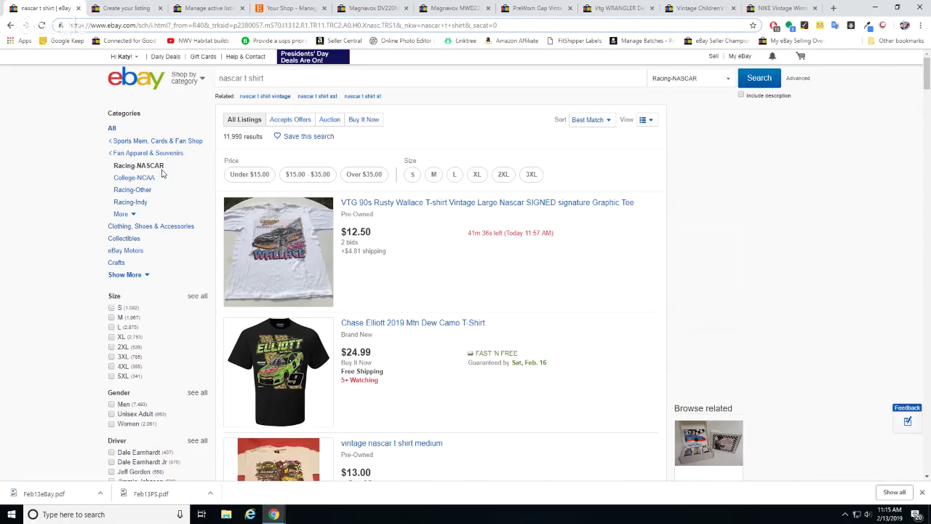
Go back to the eBay home page and search for "dupont racing jacket" to check its categories.
left_click(242, 79)
left_click_drag(242, 78, 216, 76)
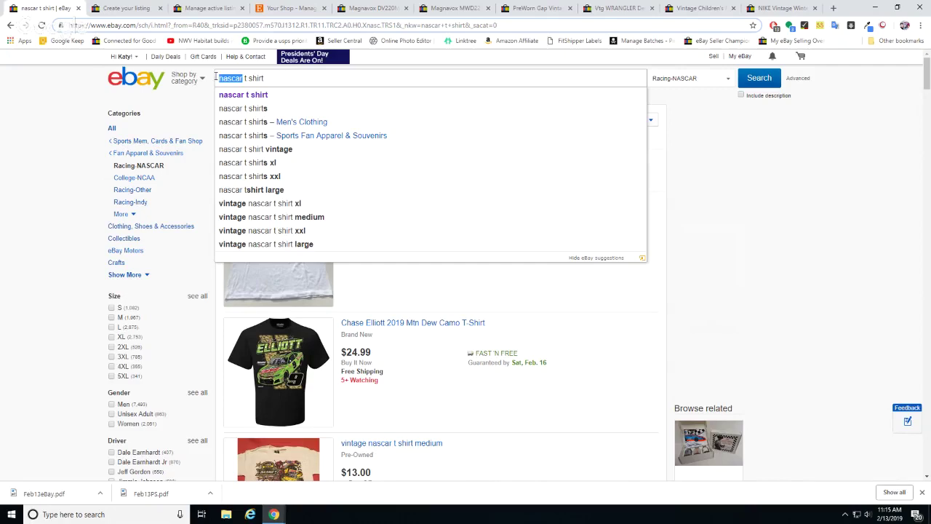
left_click_drag(279, 78, 144, 74)
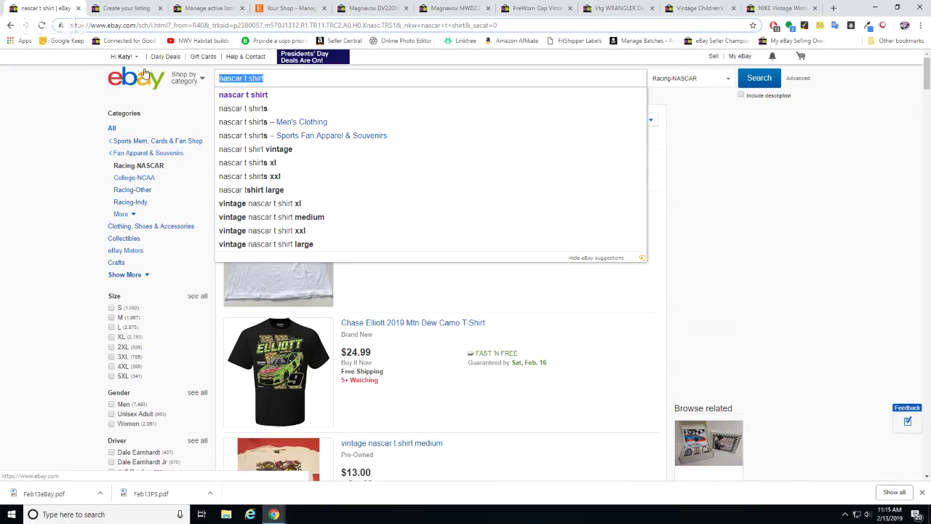
left_click(144, 74)
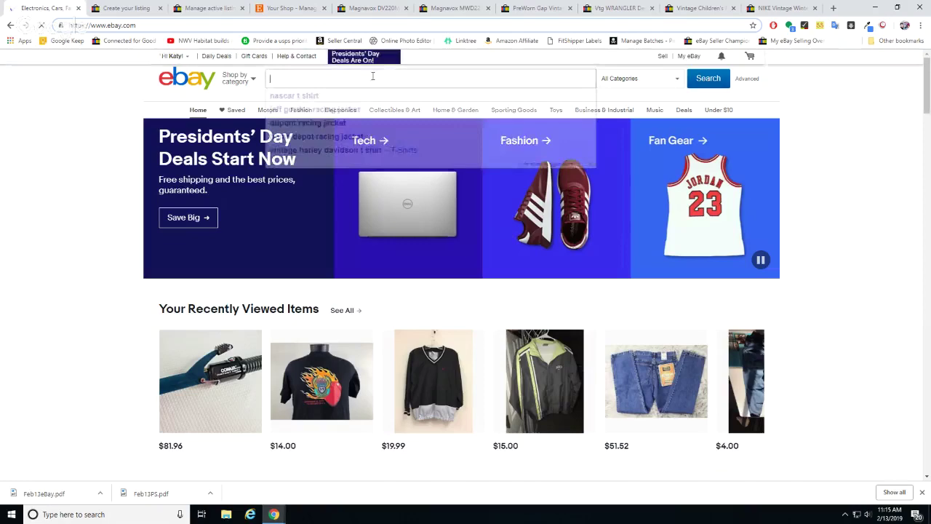
left_click(332, 75)
type("du")
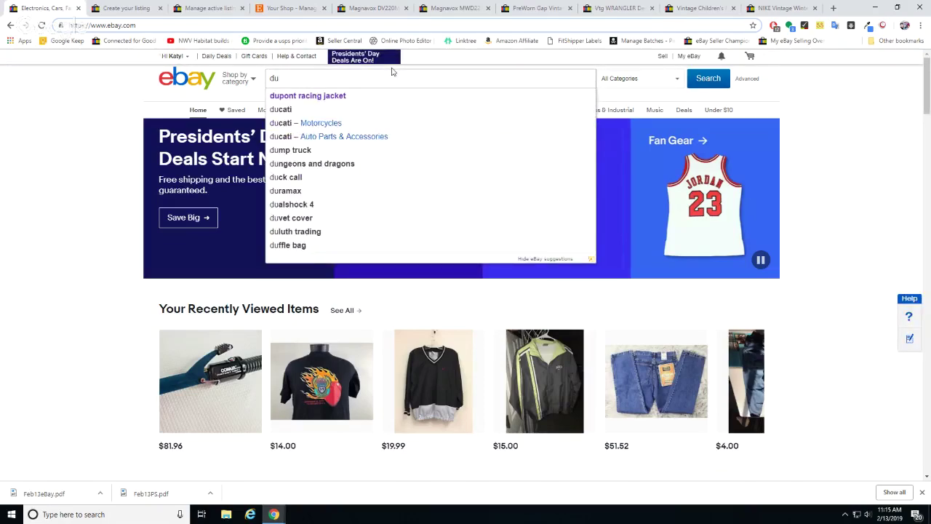
left_click(320, 95)
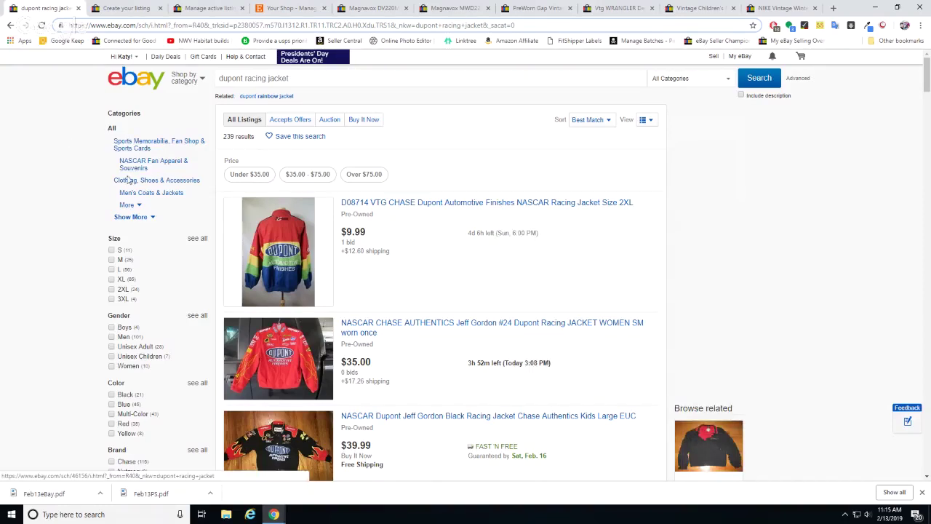
Replace "dupont" in the search phrase and search for "jeff gordon racing jacket" instead.
left_click_drag(246, 78, 191, 78)
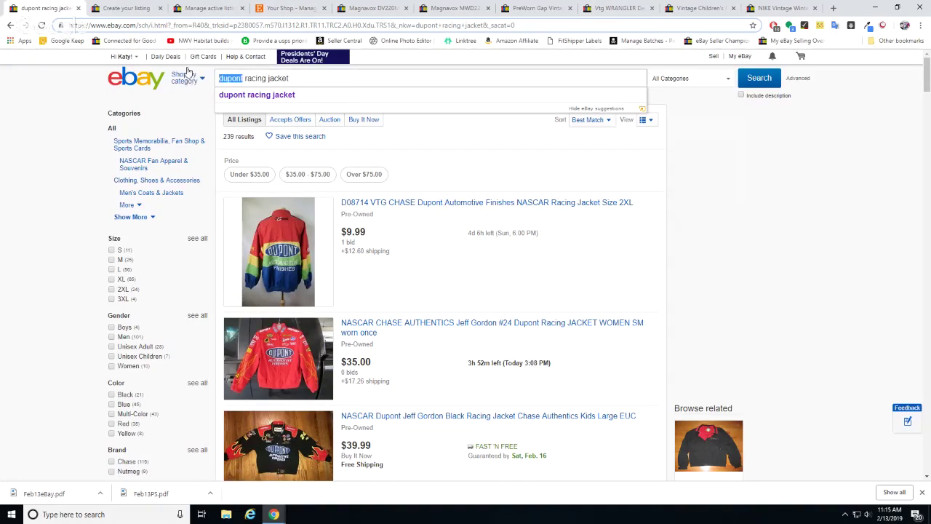
type("jef")
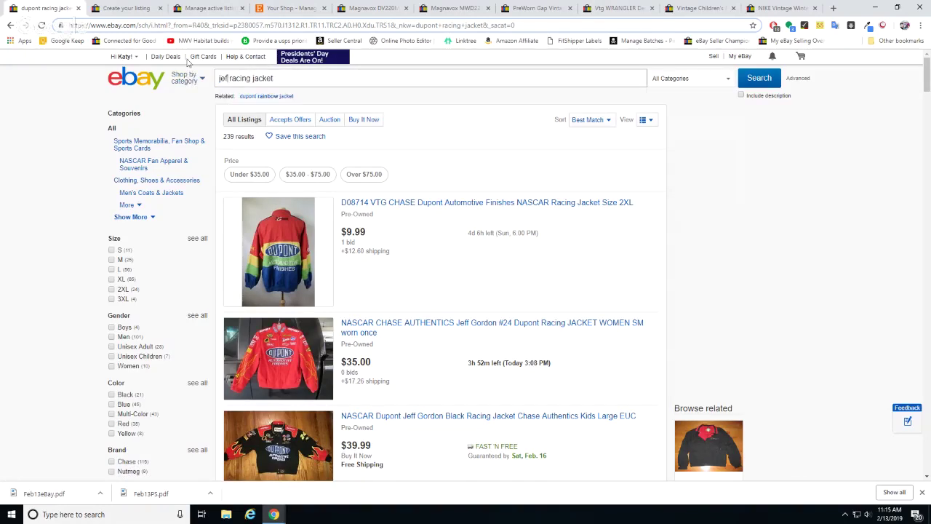
type("f gordan")
key("BackSpace")
key("BackSpace")
type("on")
key("Return")
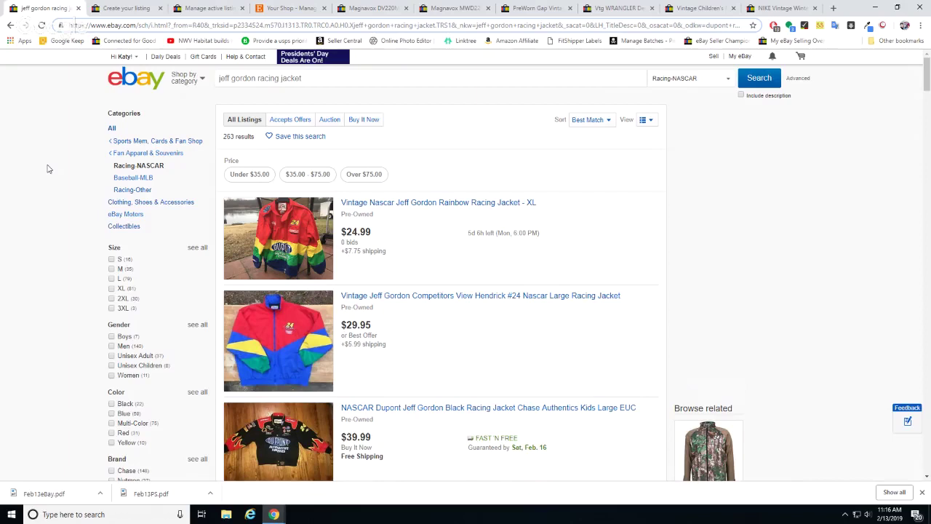
Switch to the Seller Hub's active listings page and open the Create listing page from there.
left_click(194, 10)
left_click(138, 10)
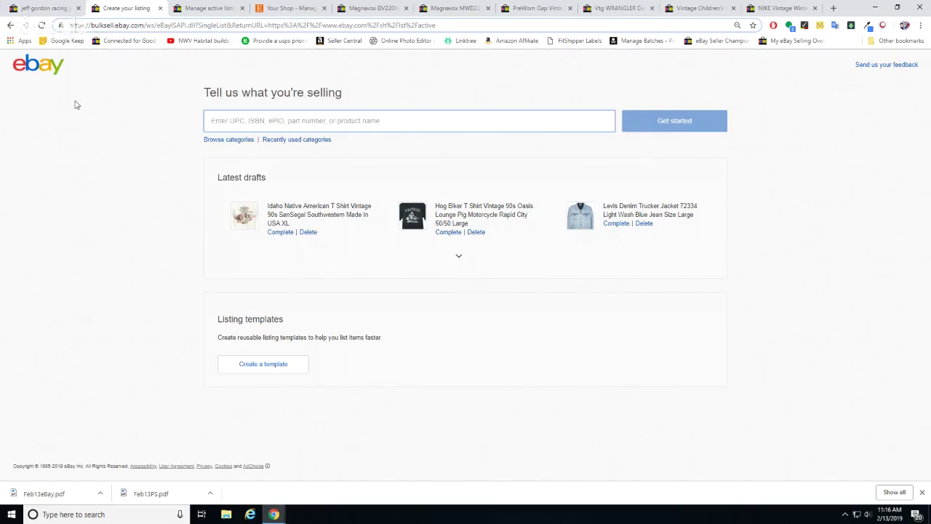
left_click(207, 9)
scroll(687, 241, "up", 3)
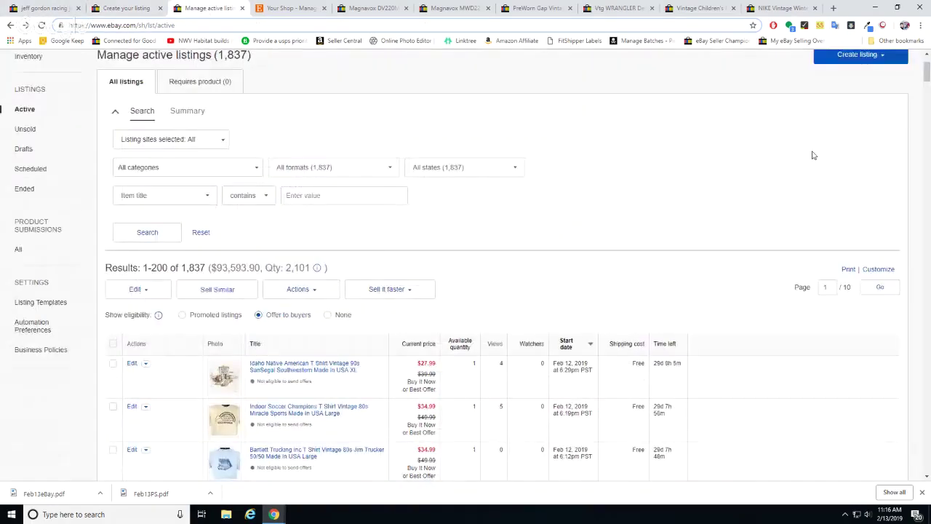
scroll(829, 155, "up", 2)
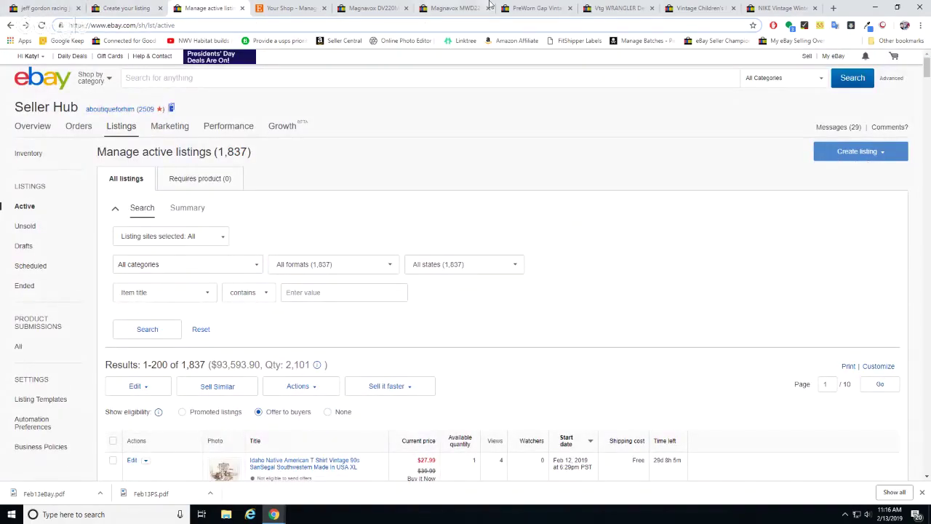
mouse_move(112, 129)
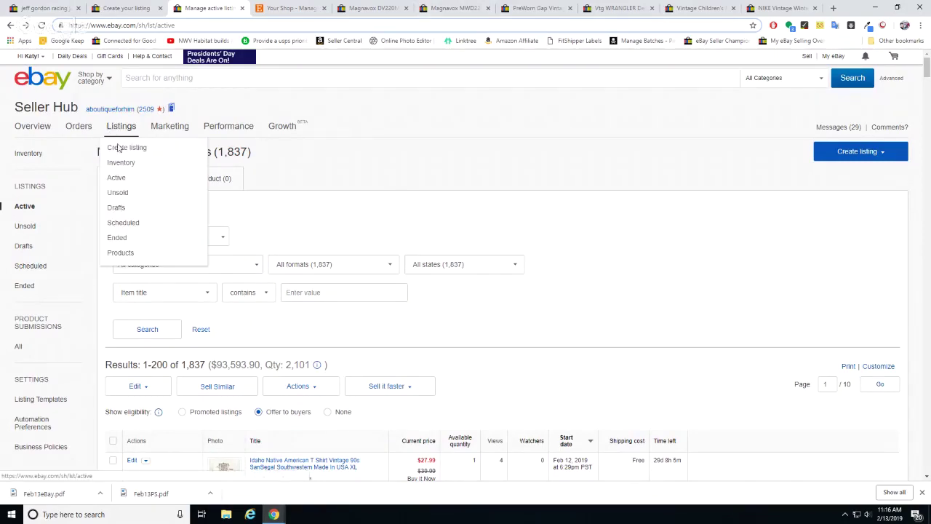
left_click(122, 152)
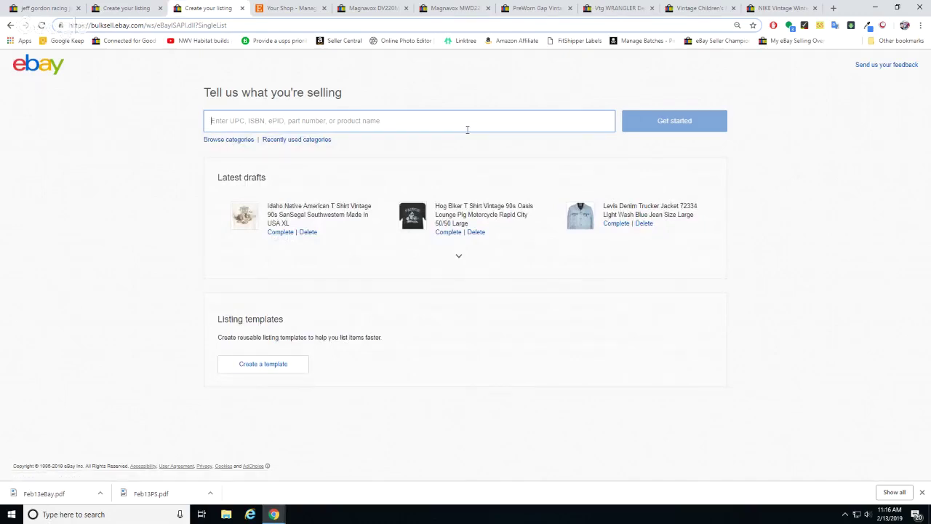
In the first Create your listing tab, start a listing titled "Vintage Harley Davidson T-Shirt" without selecting a catalog product.
left_click(134, 8)
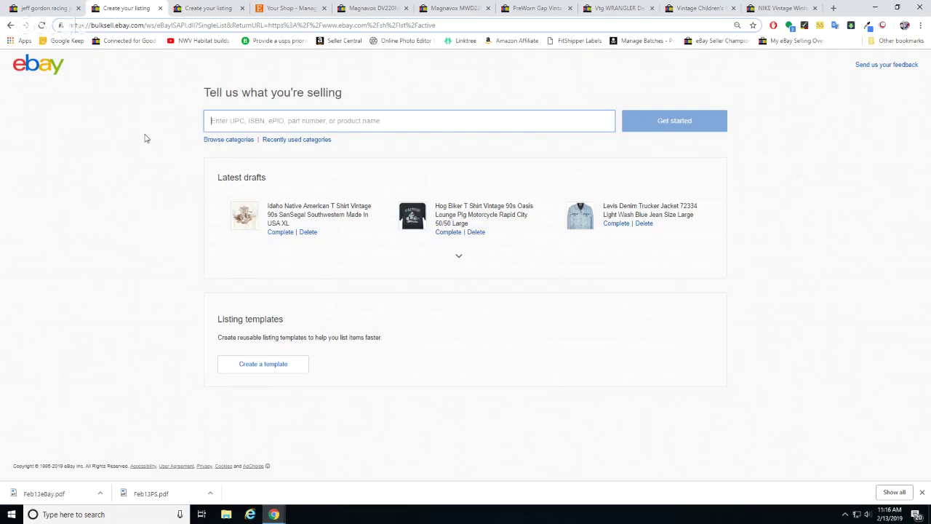
type("Vin")
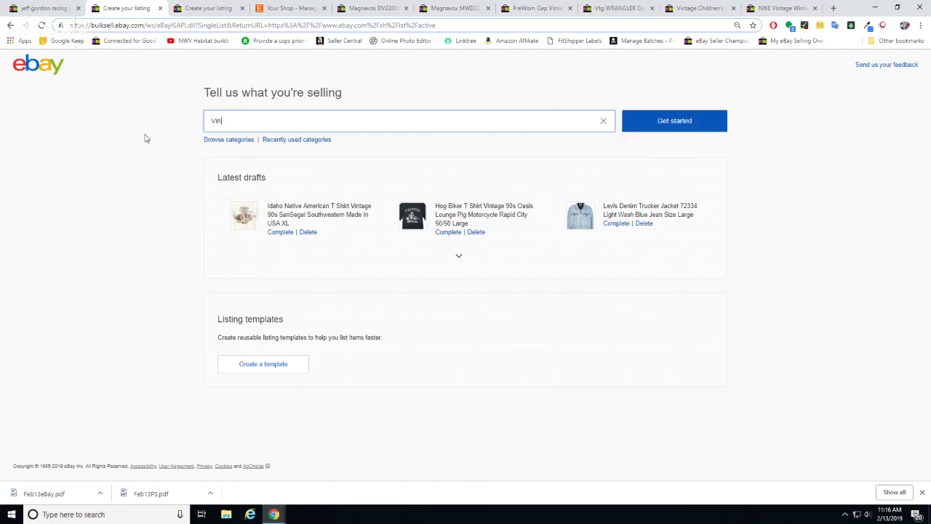
type("tage ")
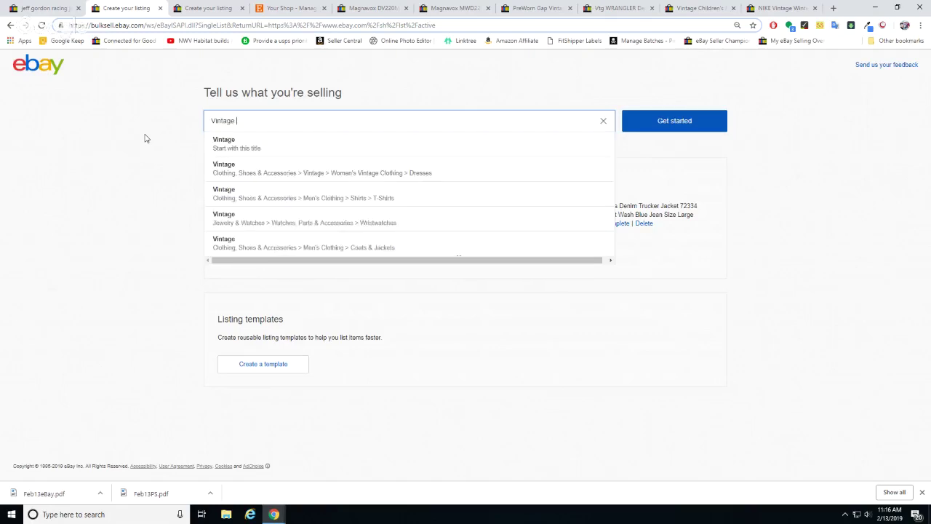
type("Harley Davids")
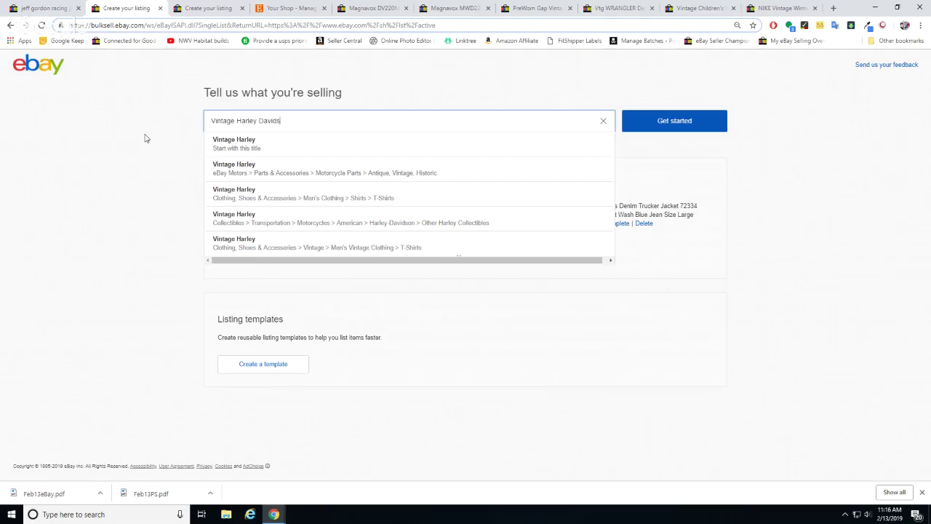
type("on T")
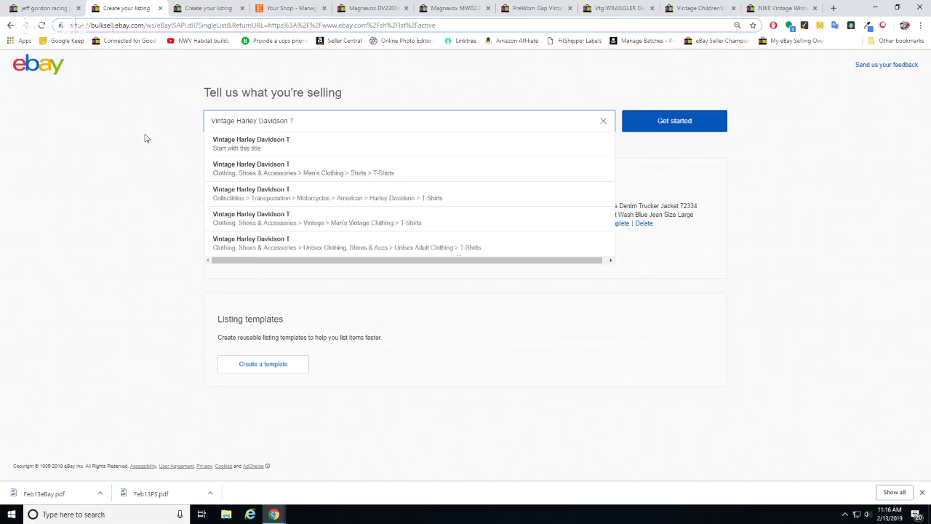
type("Shirt")
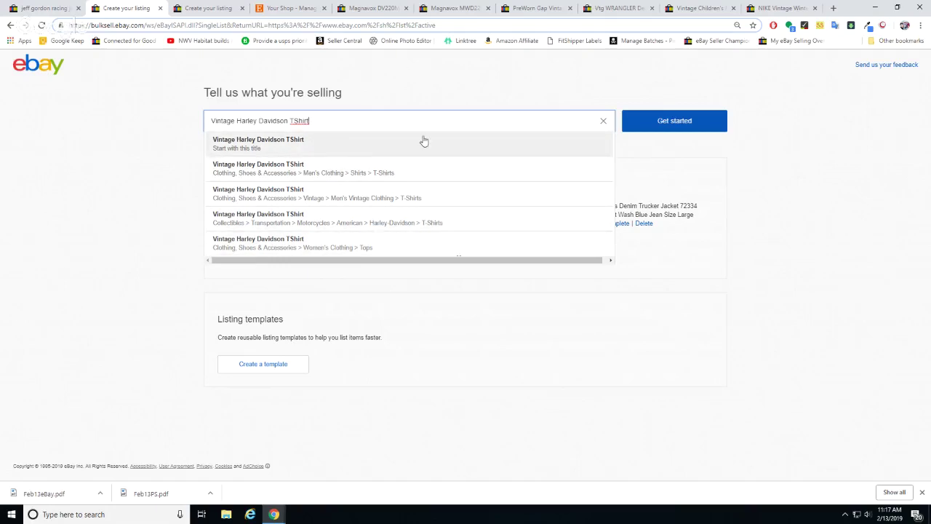
left_click(683, 125)
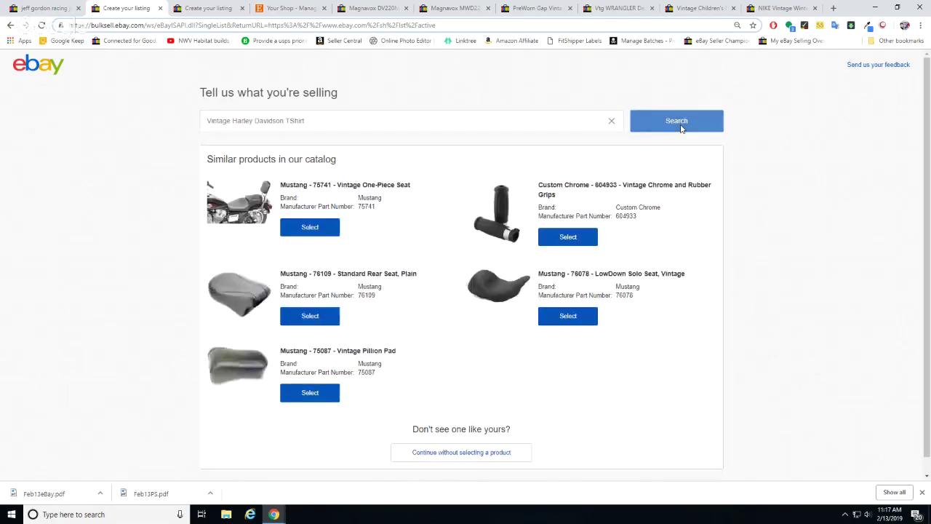
left_click(489, 454)
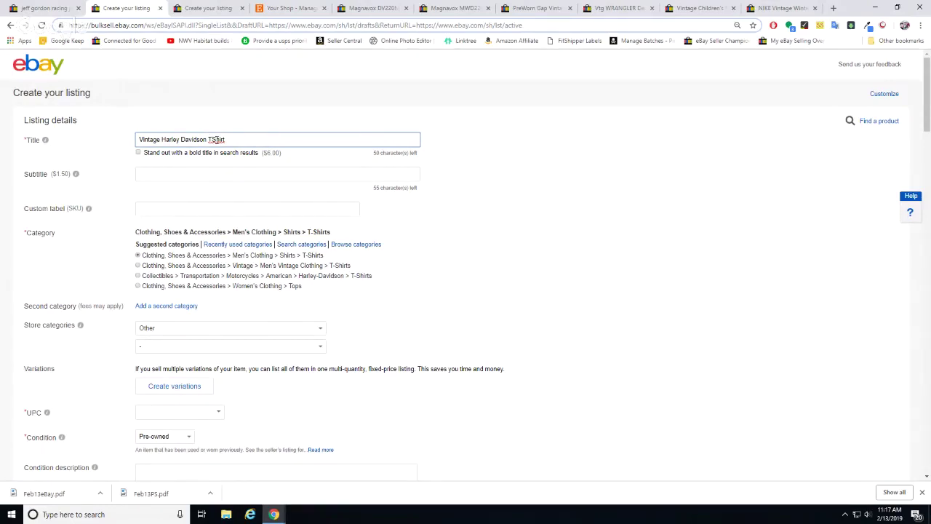
type("-")
Open and dismiss the category look-up for the listing, and bring back its suggested categories for review.
scroll(174, 259, "down", 1)
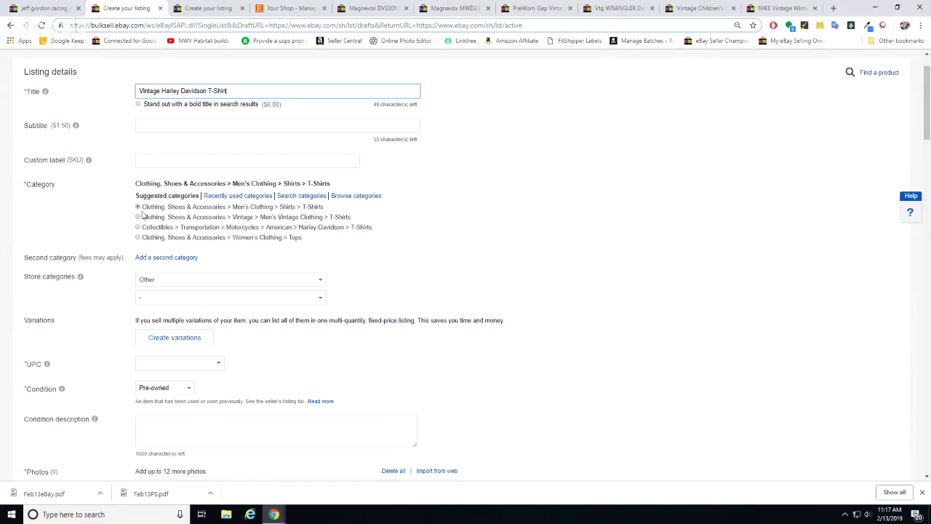
left_click(298, 197)
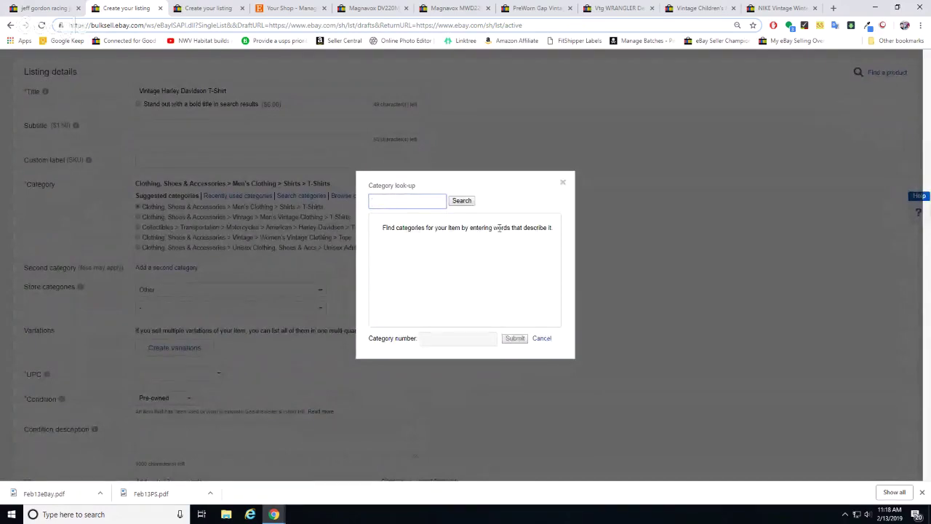
left_click(562, 183)
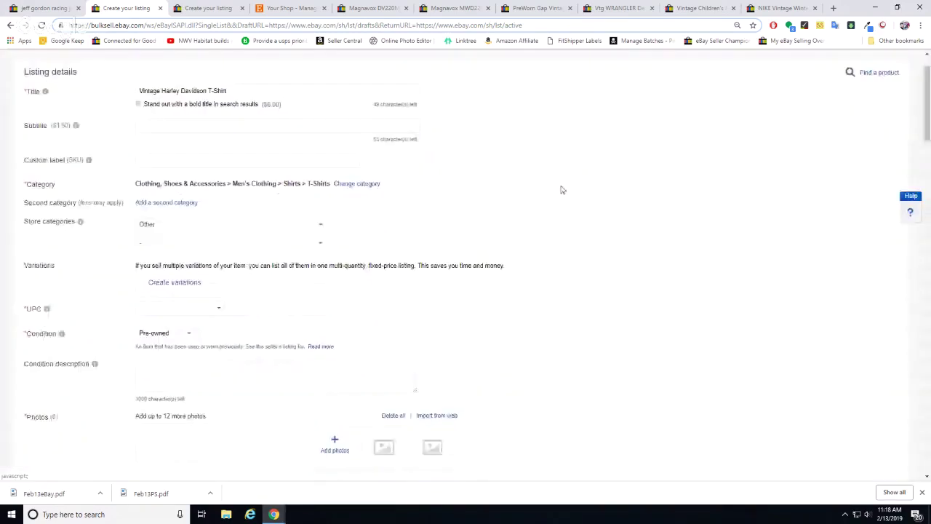
left_click(344, 187)
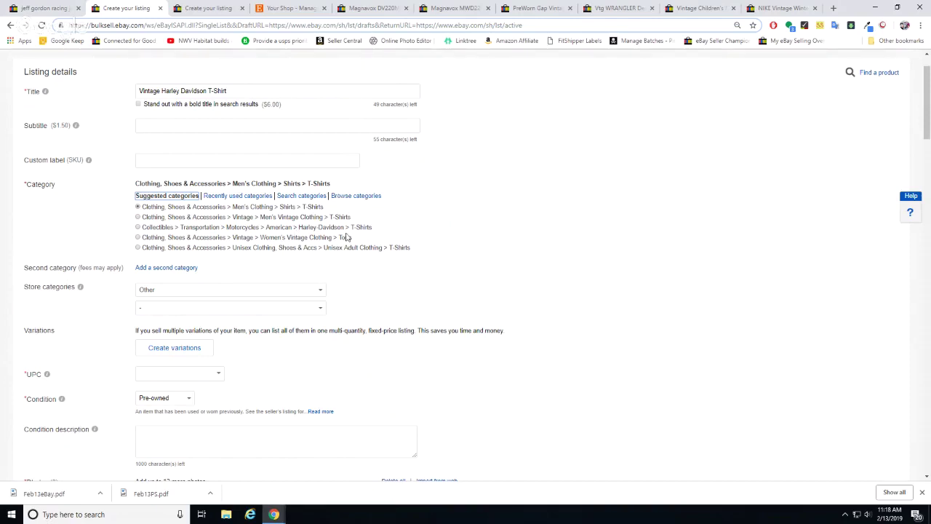
Switch to the Jeff Gordon rainbow racing jacket listing and examine its details and similar items.
left_click(198, 10)
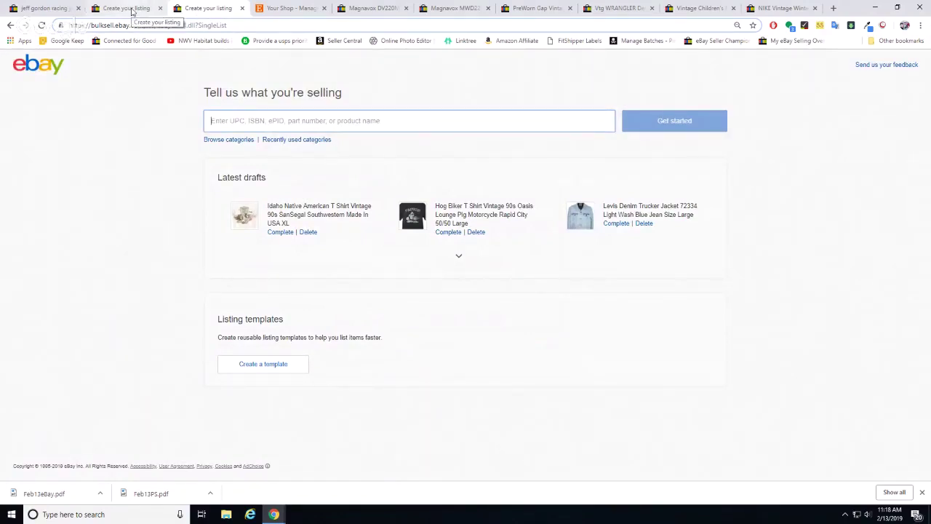
left_click(44, 8)
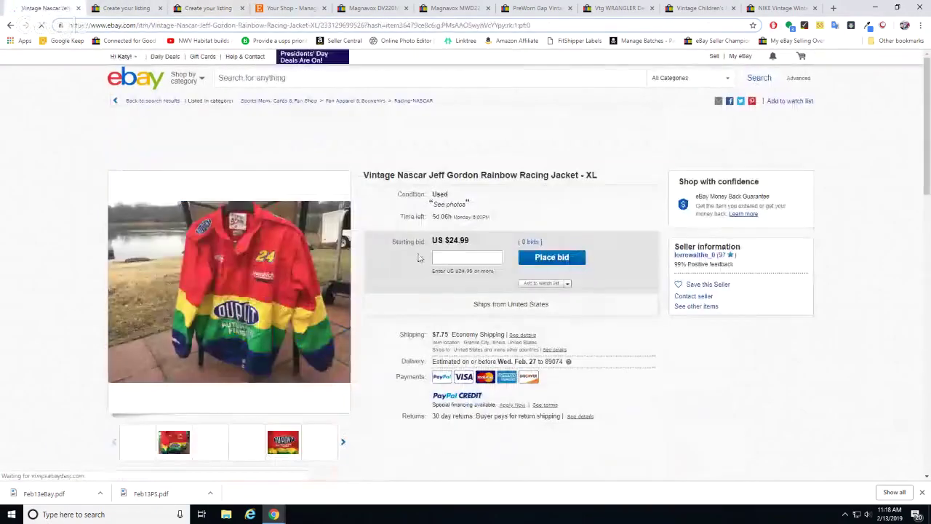
scroll(336, 264, "down", 2)
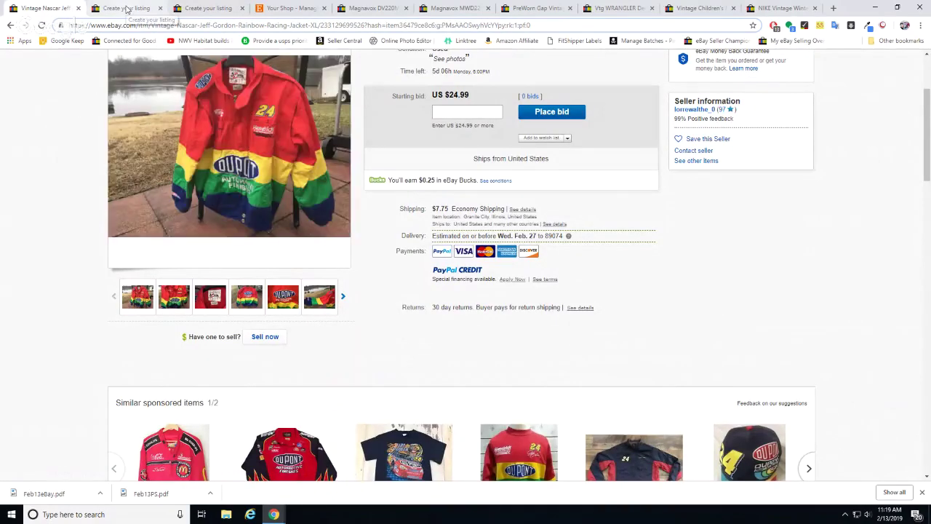
Return the blank Create your listing tab to active listings and start a Sell similar listing from the Tonopah Test Range T-shirt.
left_click(141, 8)
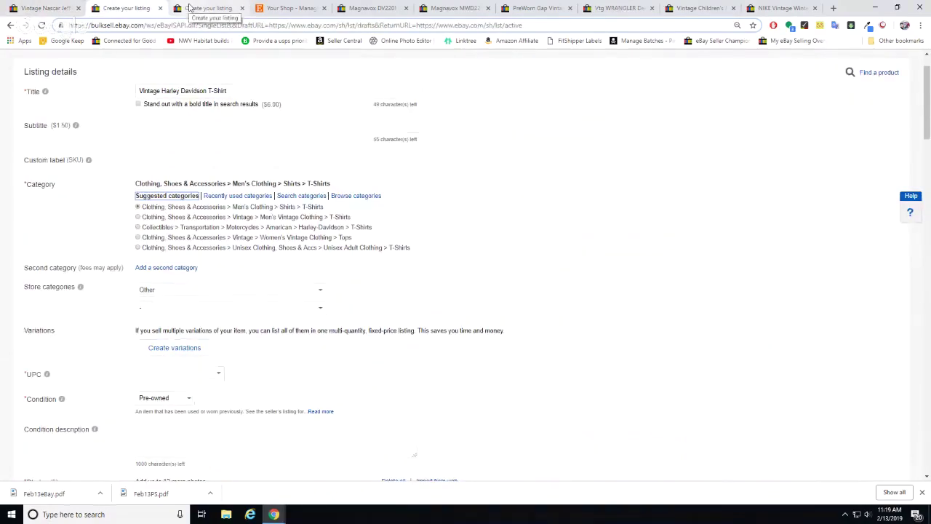
left_click(188, 8)
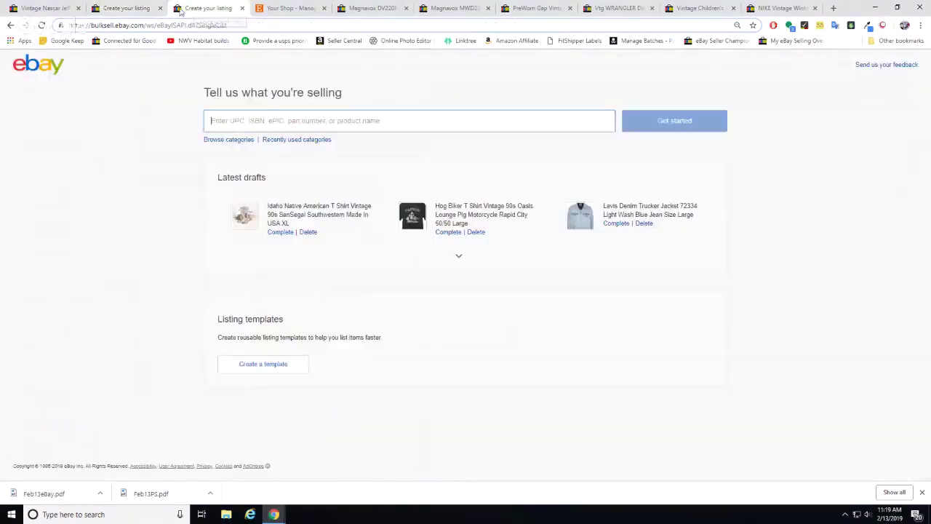
left_click(11, 26)
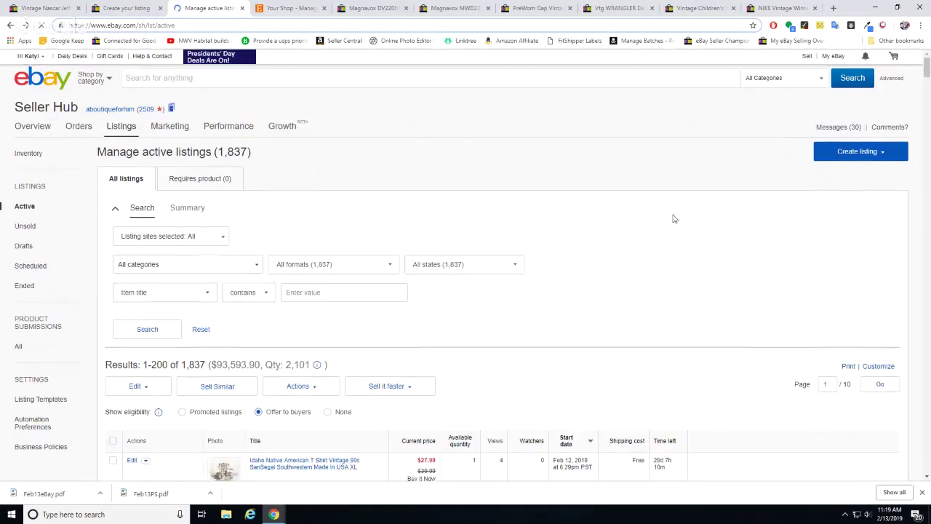
scroll(673, 219, "down", 10)
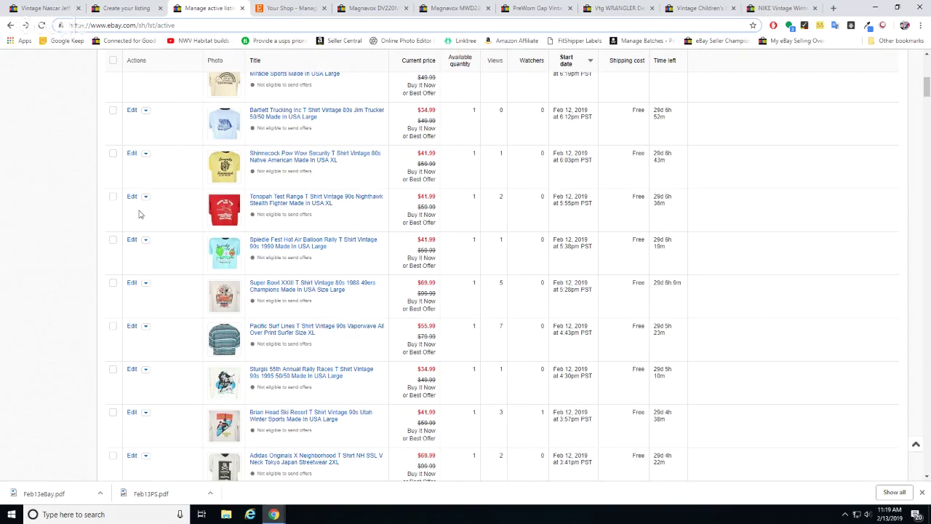
left_click(51, 7)
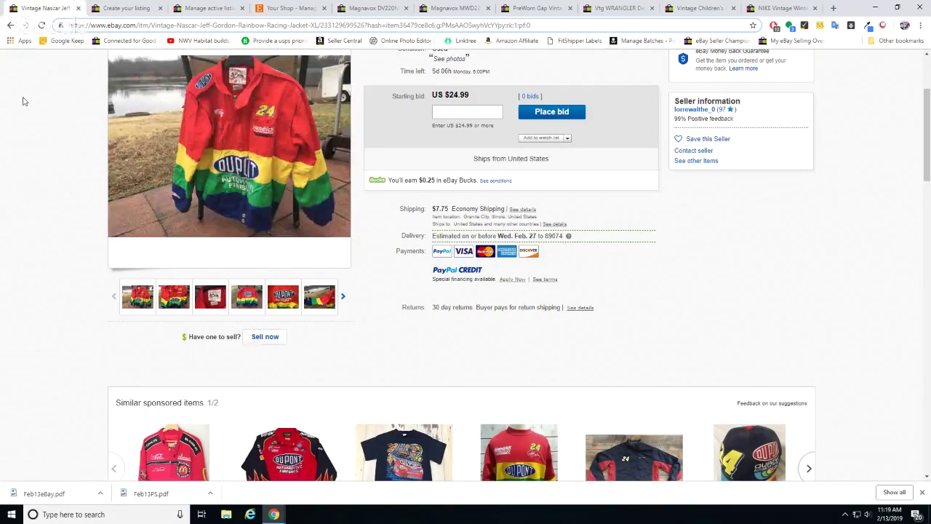
left_click(206, 8)
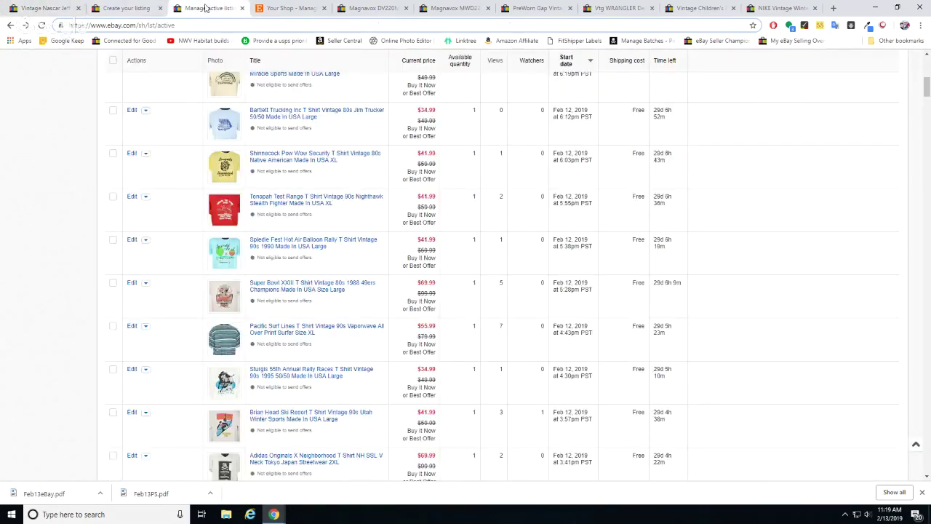
left_click(146, 196)
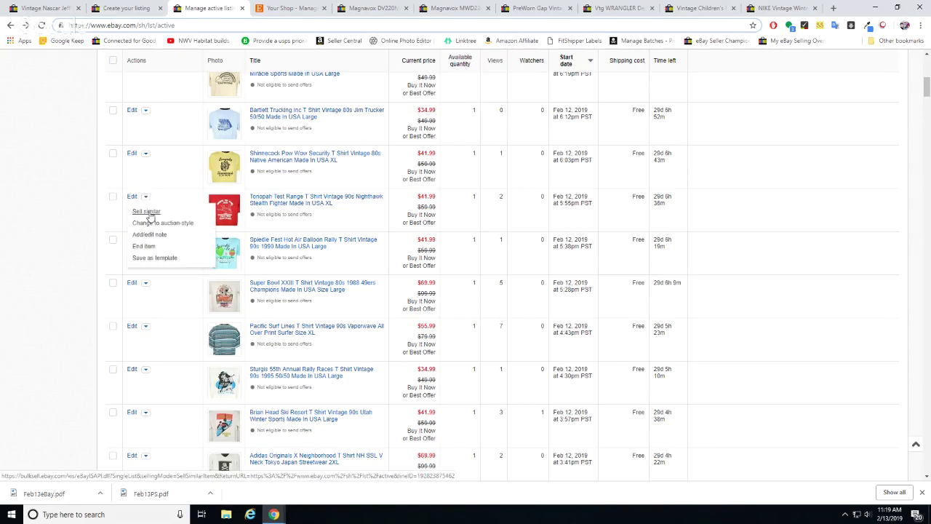
left_click(146, 211)
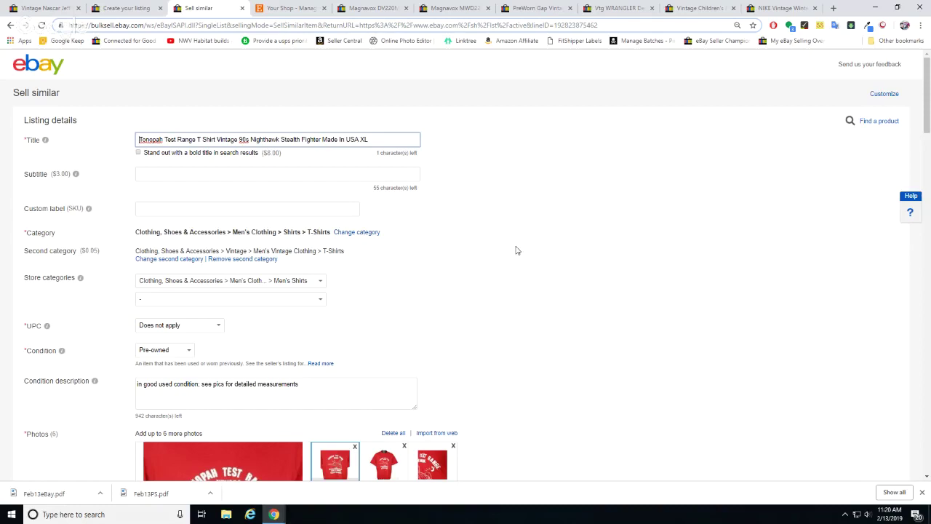
scroll(542, 247, "down", 3)
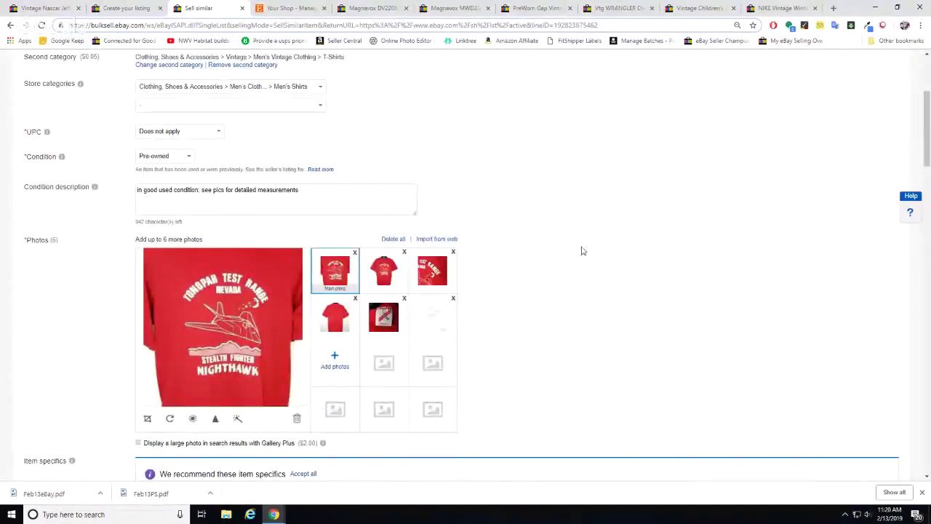
scroll(580, 248, "up", 3)
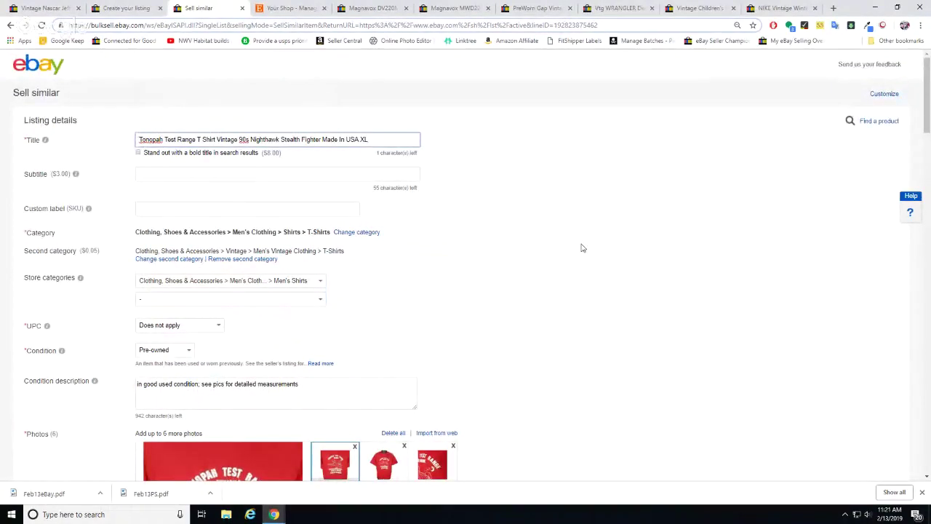
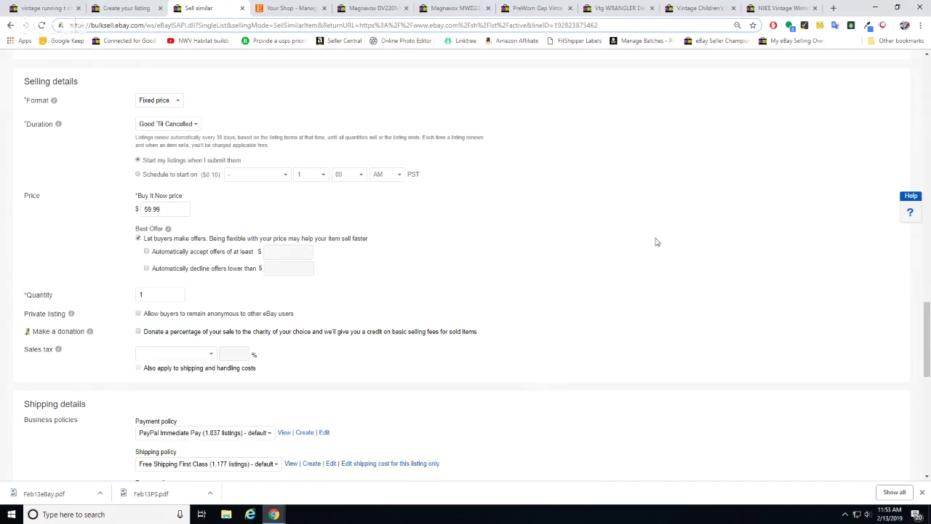
Review the Sell similar form from its selling details to its shipping and Promoted Listings settings.
scroll(656, 241, "down", 1)
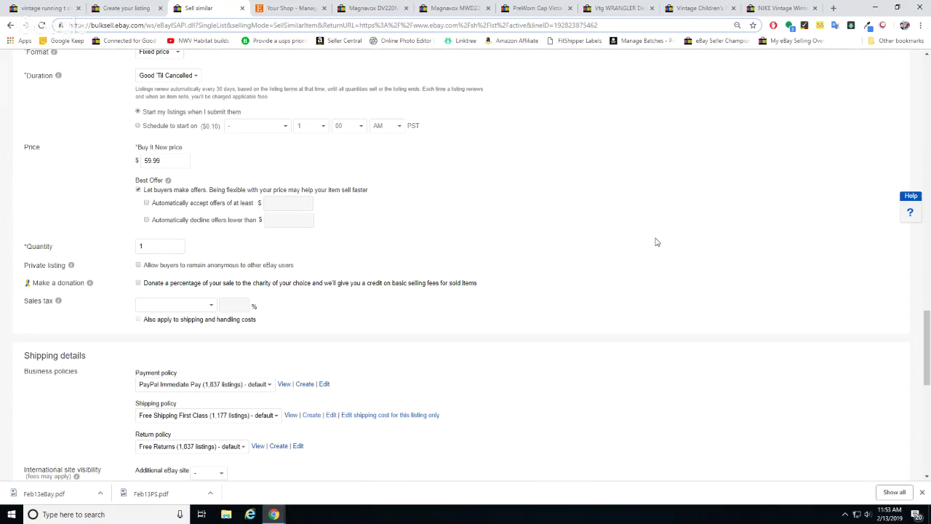
scroll(655, 241, "down", 1)
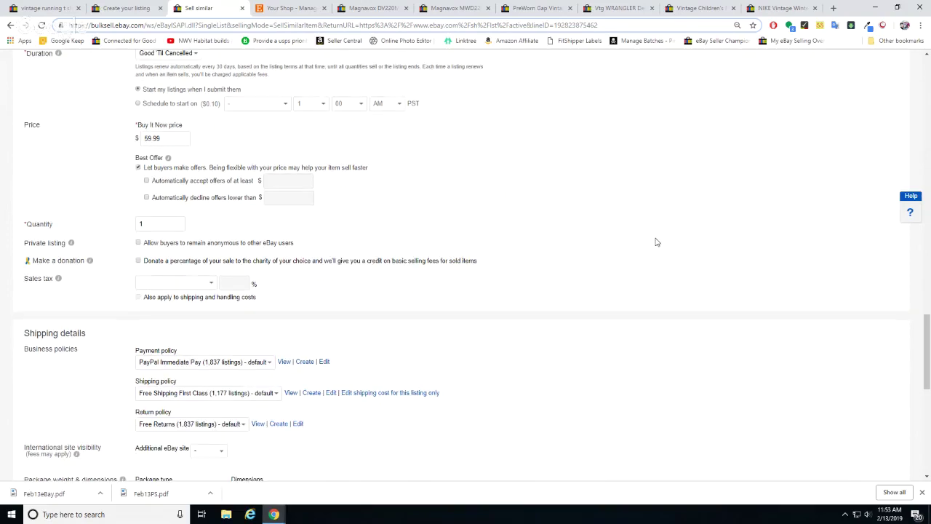
scroll(655, 242, "down", 1)
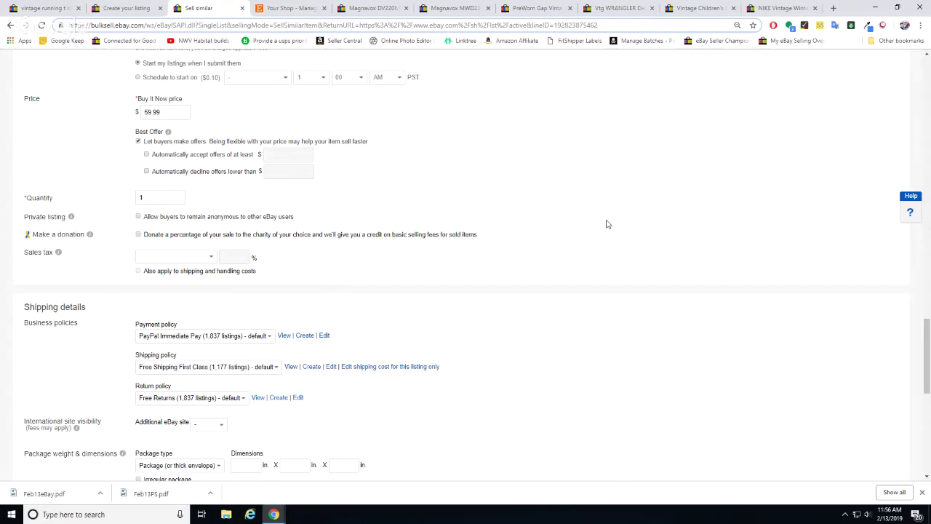
scroll(607, 224, "down", 3)
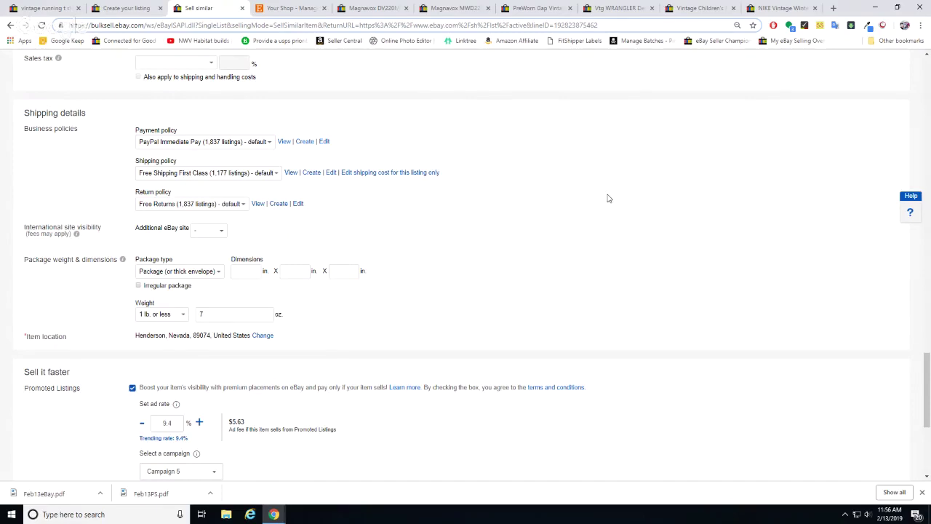
Leave the Vintage Harley Davidson T-Shirt draft and return its tab to the Seller Hub's list of active listings.
left_click(139, 8)
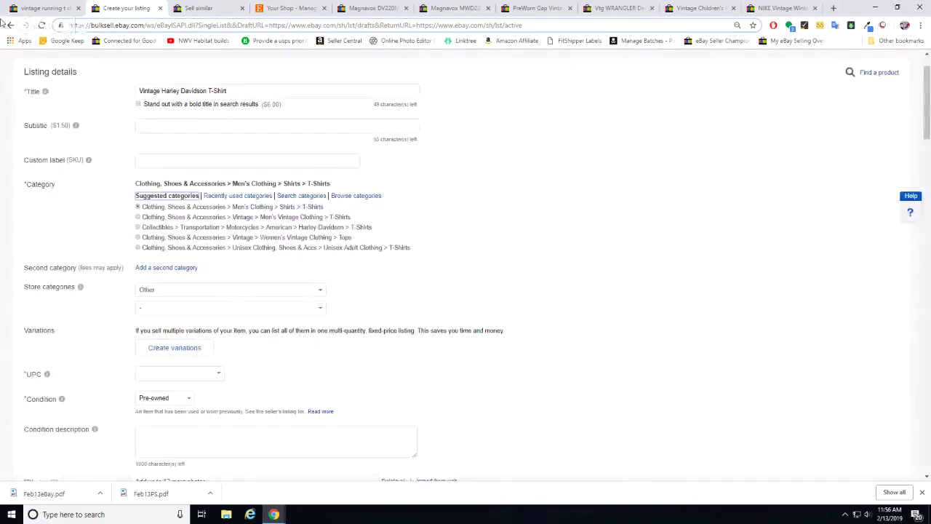
left_click(207, 8)
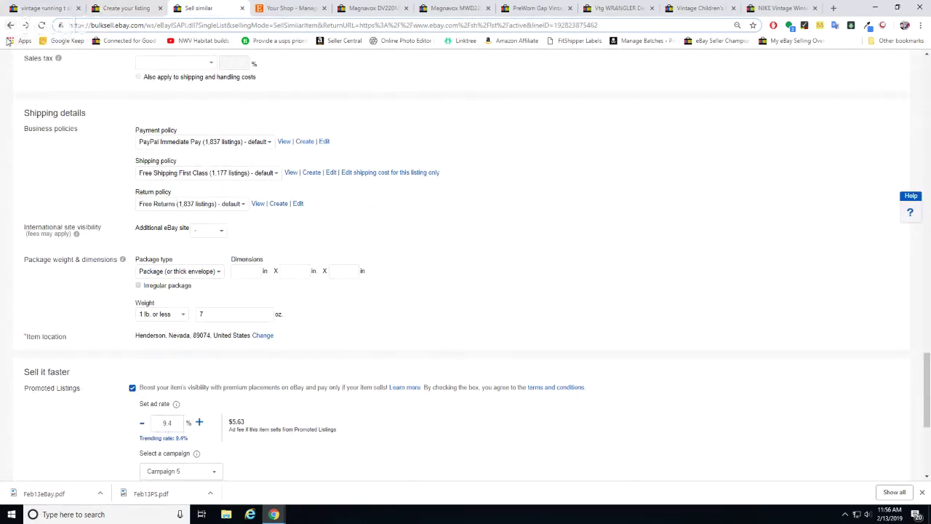
left_click(10, 27)
left_click(109, 9)
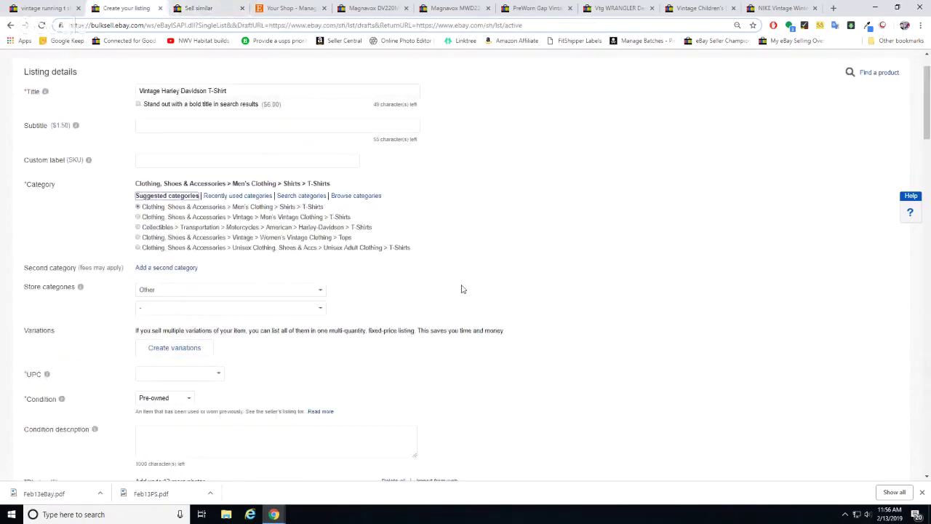
left_click(11, 27)
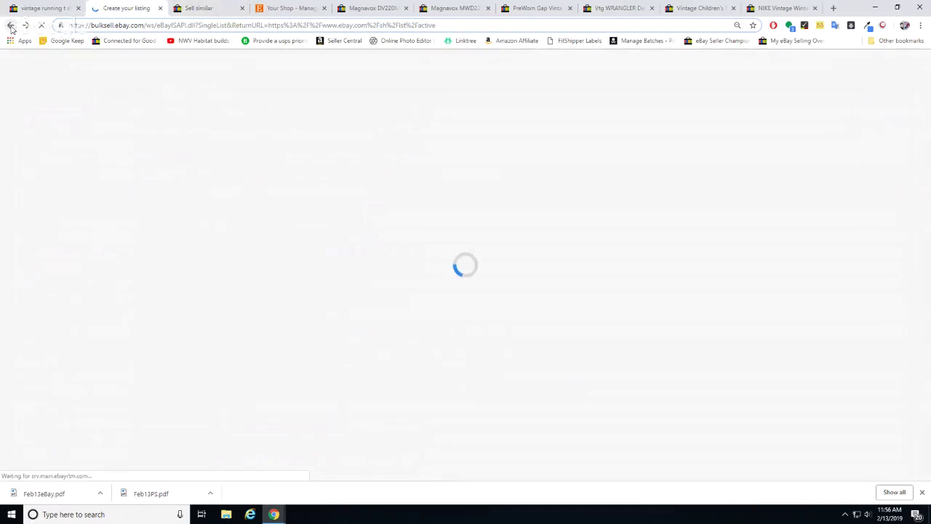
left_click(11, 27)
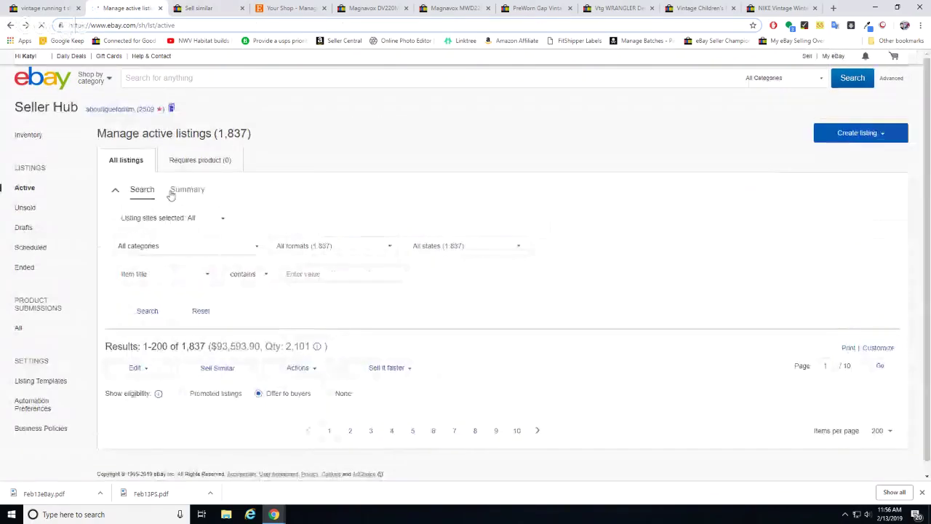
scroll(626, 245, "down", 2)
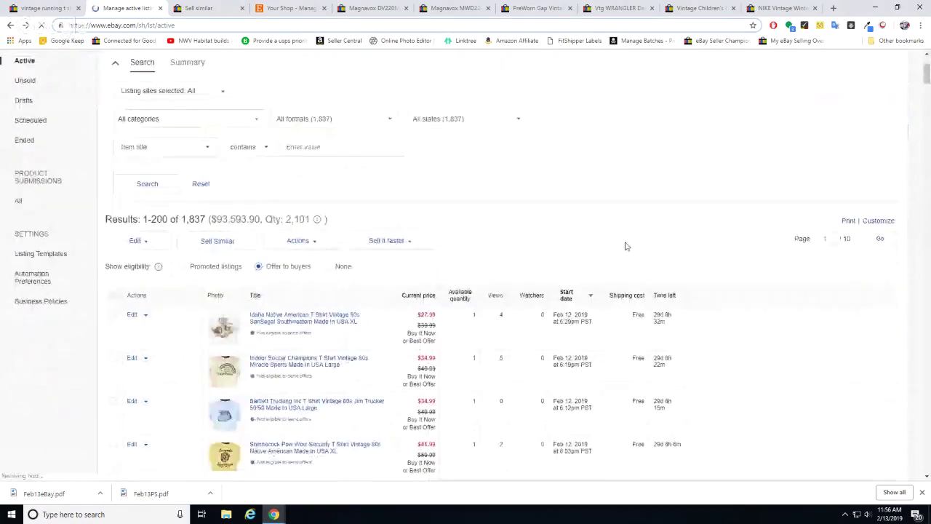
scroll(645, 245, "down", 2)
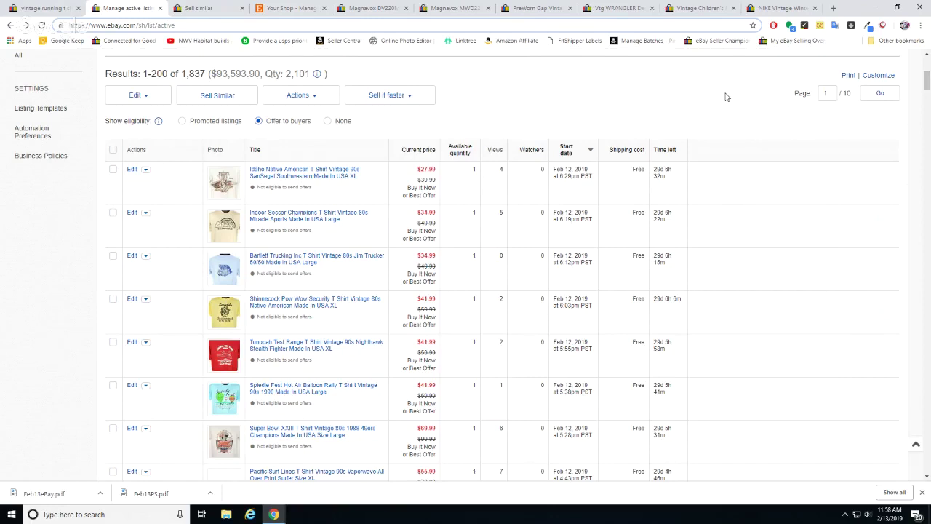
Switch back to the Sell similar form and examine its duration, price, Best Offer and business policy settings.
left_click(191, 8)
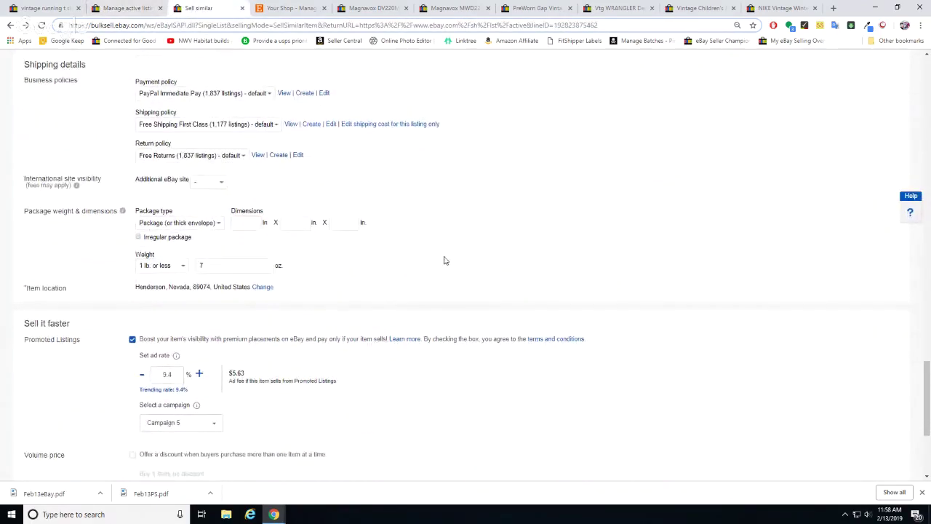
scroll(446, 260, "up", 3)
scroll(446, 260, "up", 1)
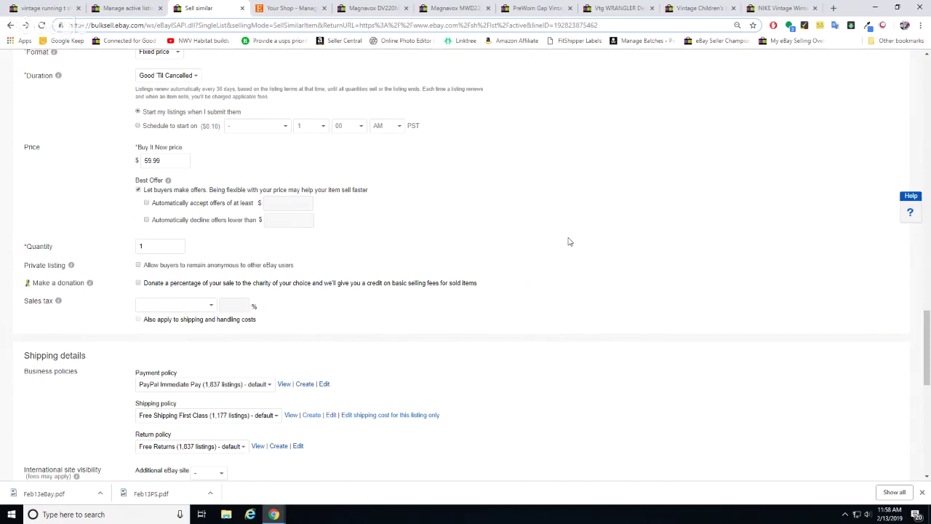
scroll(569, 241, "down", 1)
scroll(570, 242, "down", 1)
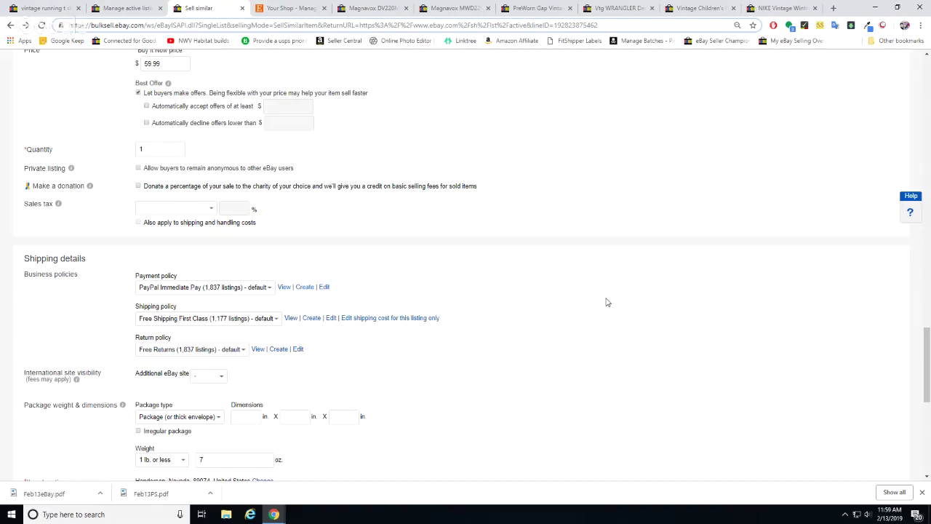
scroll(607, 302, "down", 1)
scroll(606, 301, "down", 1)
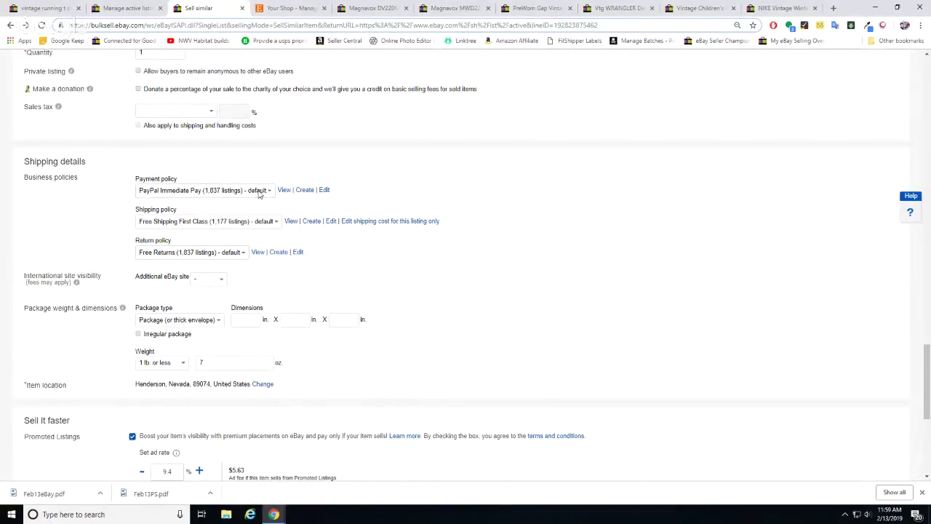
Examine the available shipping policies without changing the selection, and review the package weight and Promoted Listings settings.
left_click(280, 223)
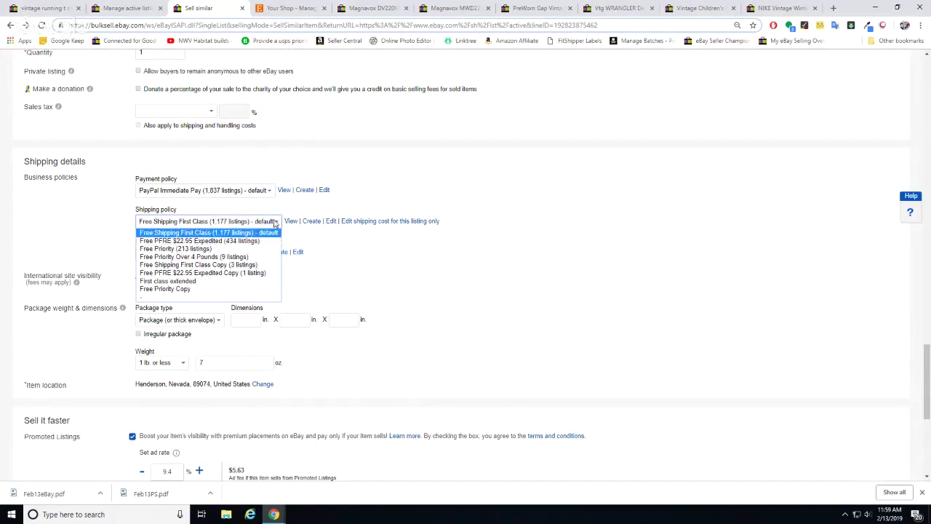
left_click(274, 222)
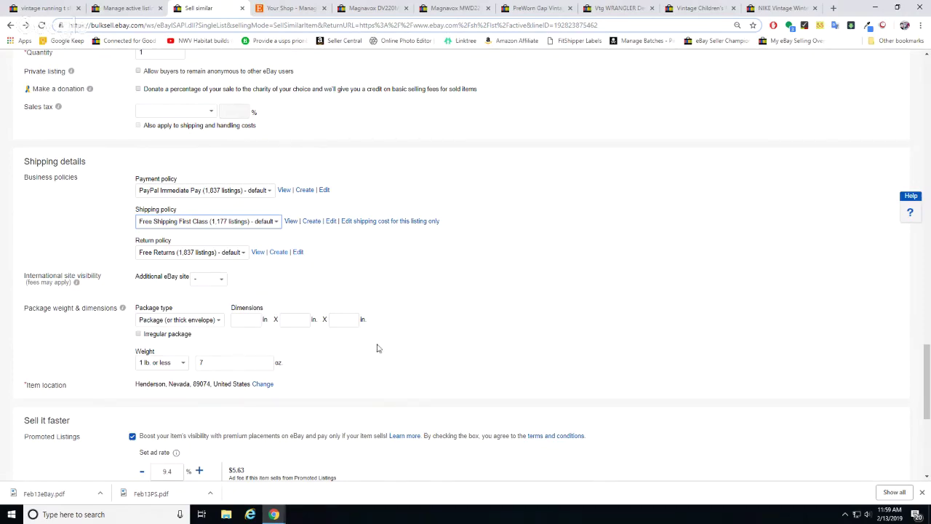
scroll(454, 340, "down", 2)
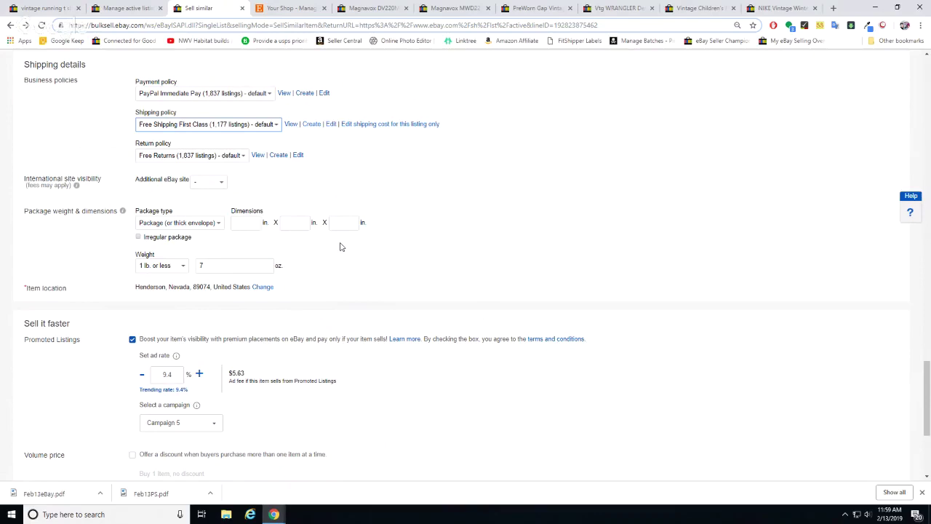
Switch to the active listings and check the column options for customizing the view, leaving them unchanged.
left_click(143, 10)
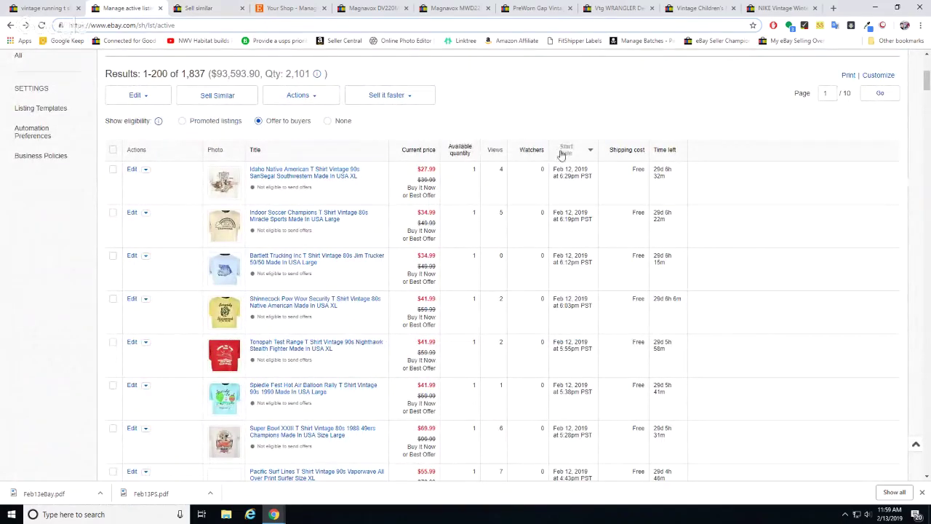
left_click(877, 76)
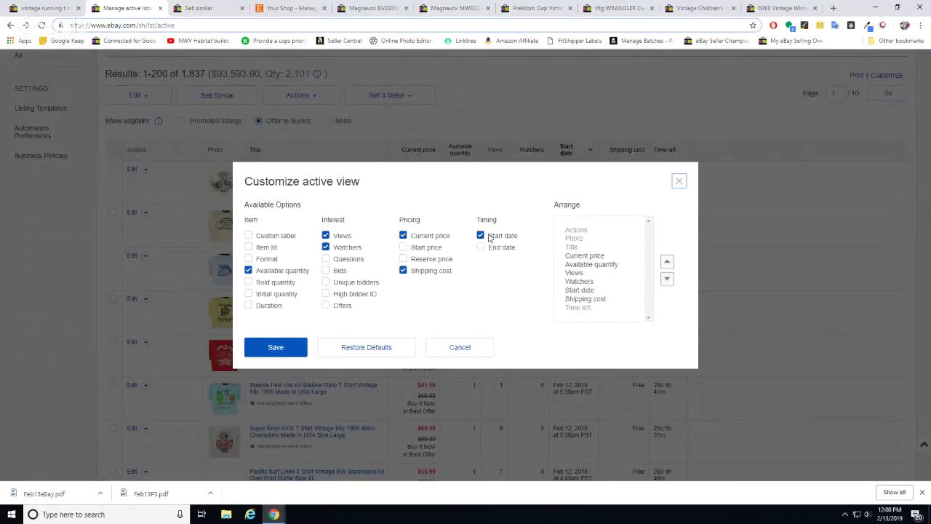
left_click(676, 148)
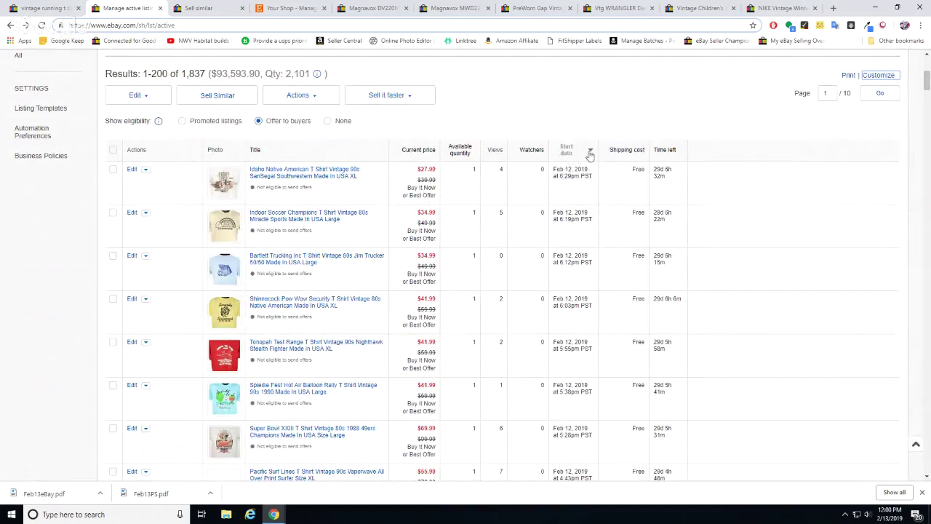
Sort the active eBay listings by start date with the oldest first.
left_click(591, 152)
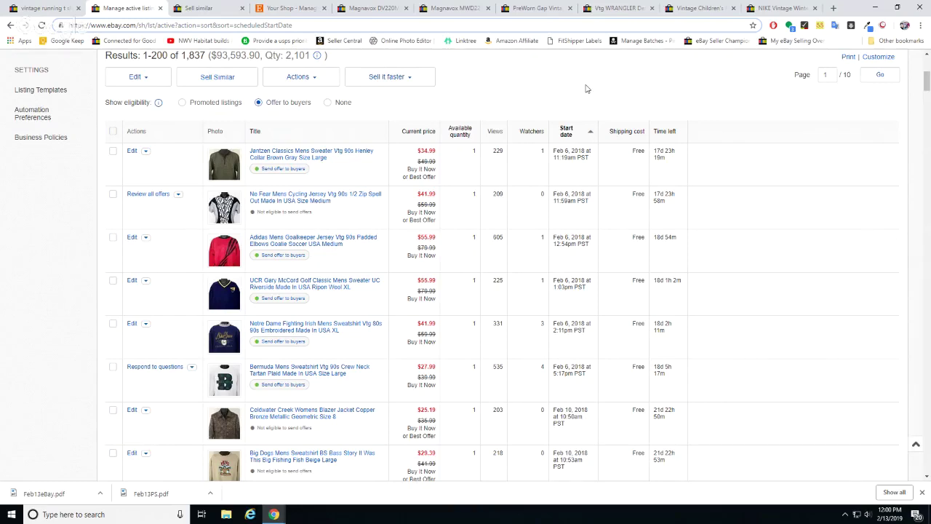
Return to the Sell similar form and review its package details, Promoted Listings ad rate, volume pricing and fees.
left_click(215, 10)
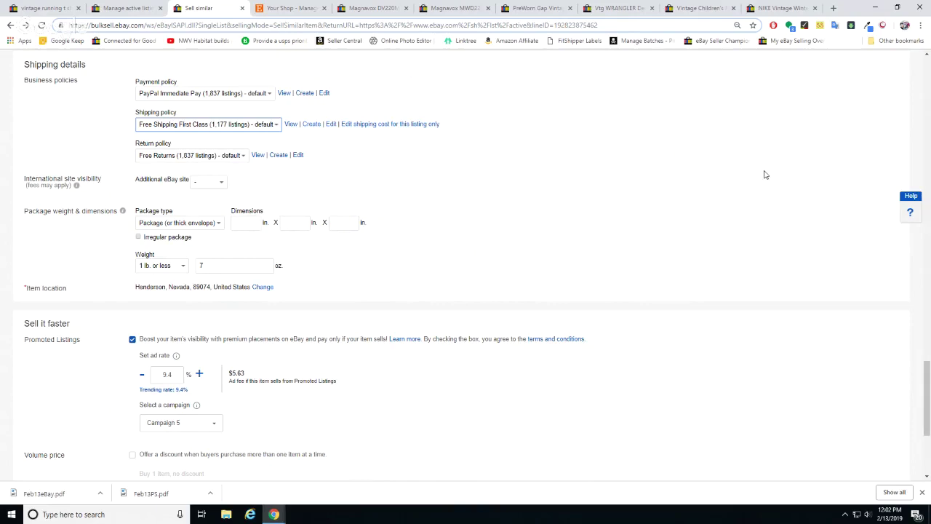
scroll(764, 175, "down", 3)
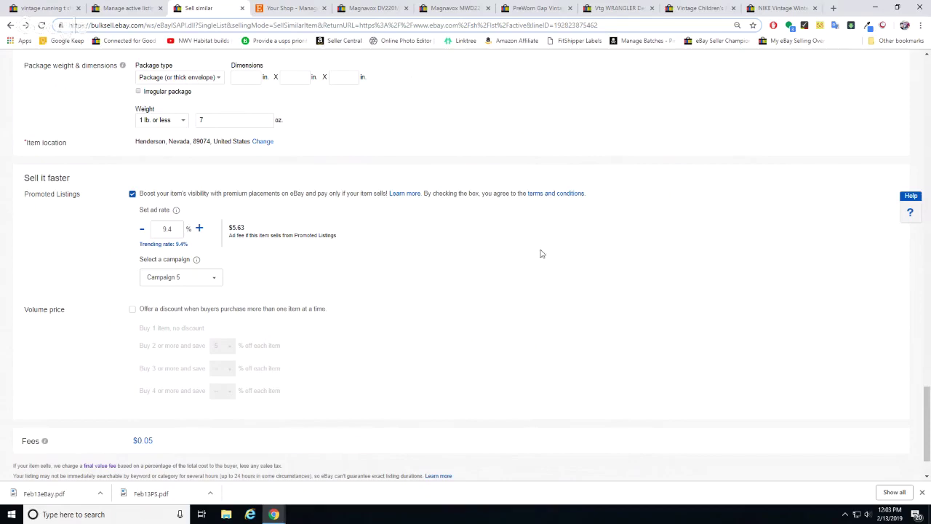
scroll(586, 256, "down", 1)
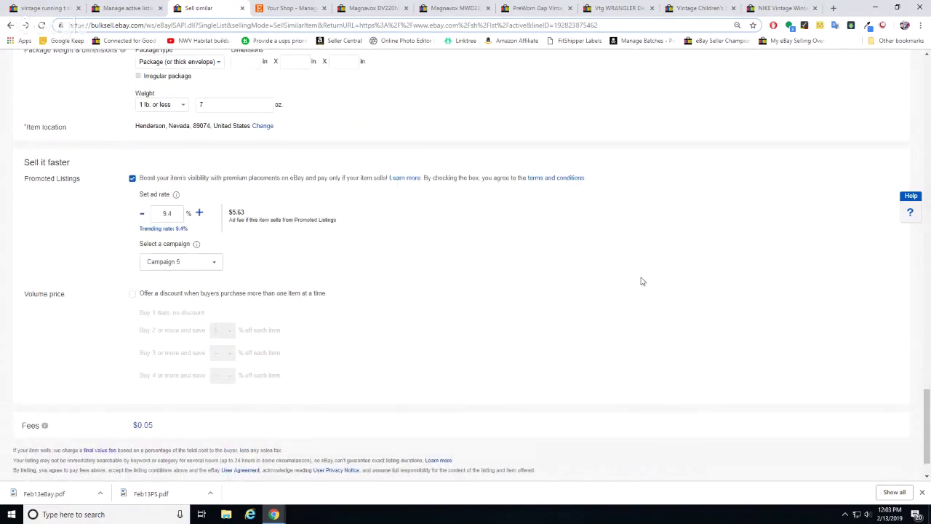
scroll(641, 281, "up", 1)
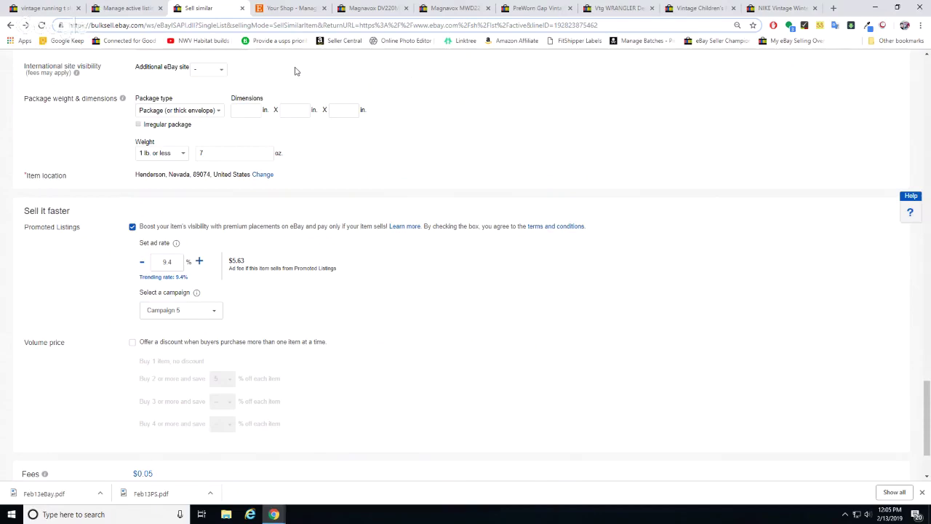
Switch to the Etsy shop's listings and open a copy of the Tonopah Test Range T-shirt listing.
left_click(290, 8)
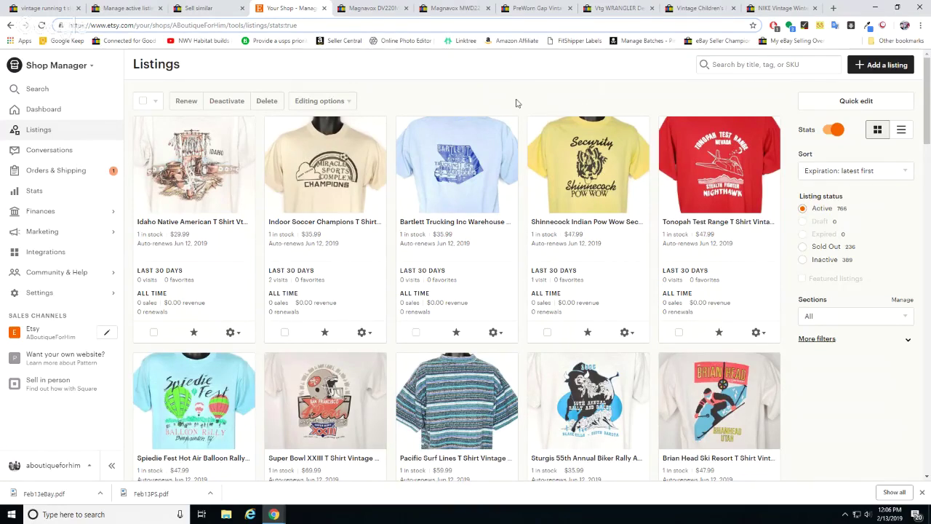
left_click(764, 337)
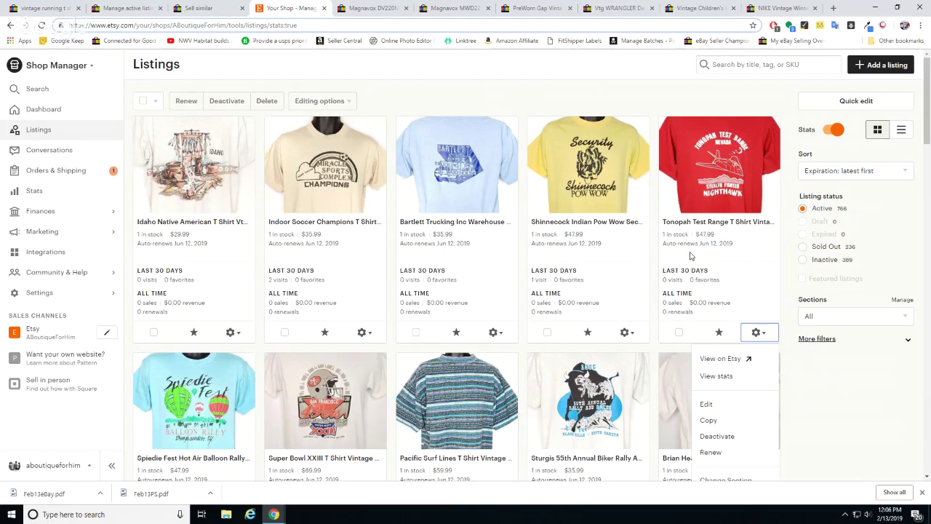
left_click(750, 254)
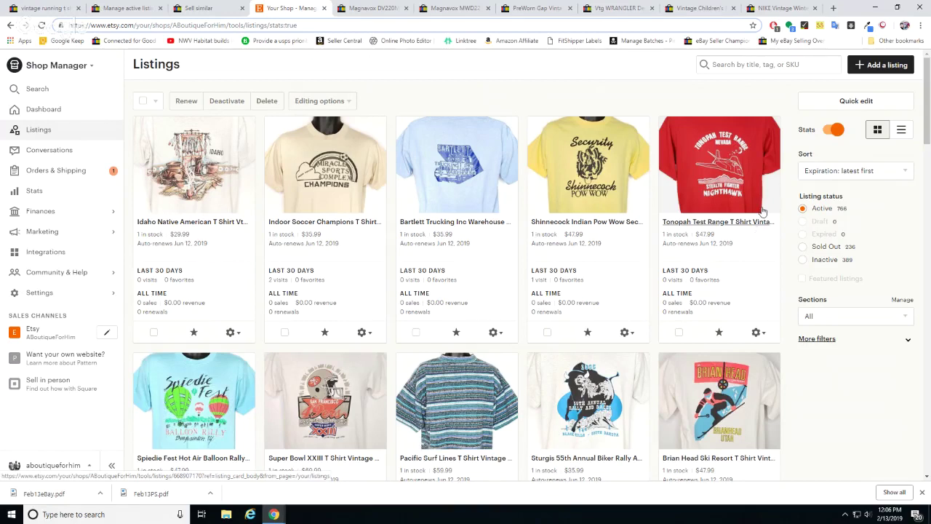
left_click(759, 332)
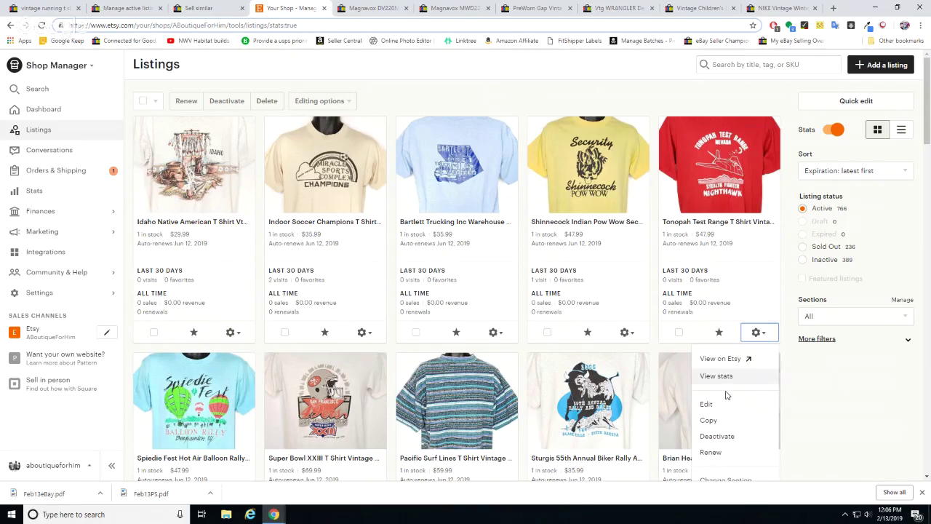
left_click(707, 426)
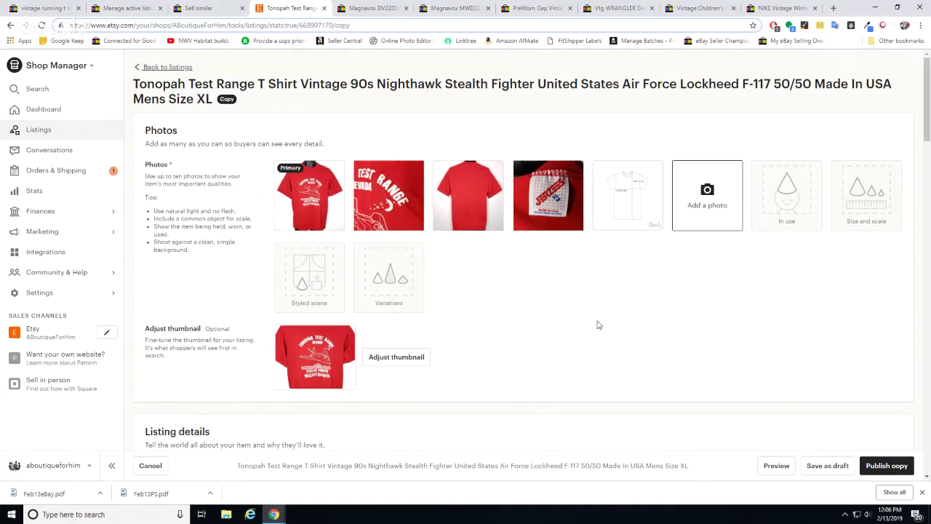
Review the photos, thumbnail and title of the copied Tonopah Test Range listing.
scroll(598, 325, "down", 1)
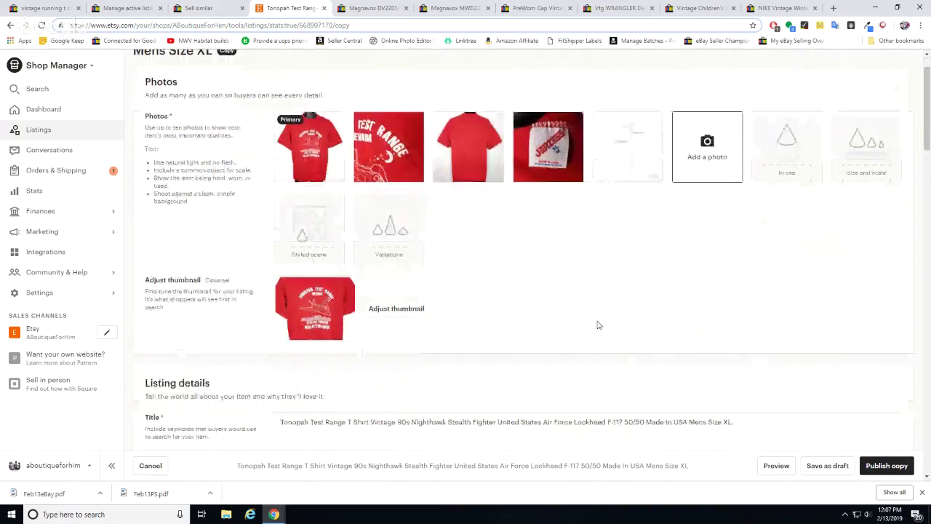
mouse_move(385, 171)
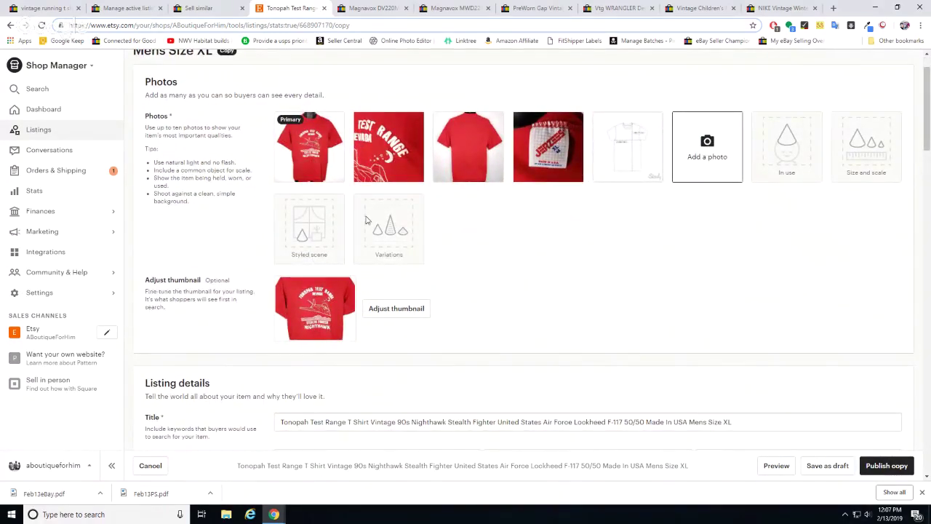
mouse_move(292, 131)
scroll(624, 316, "down", 2)
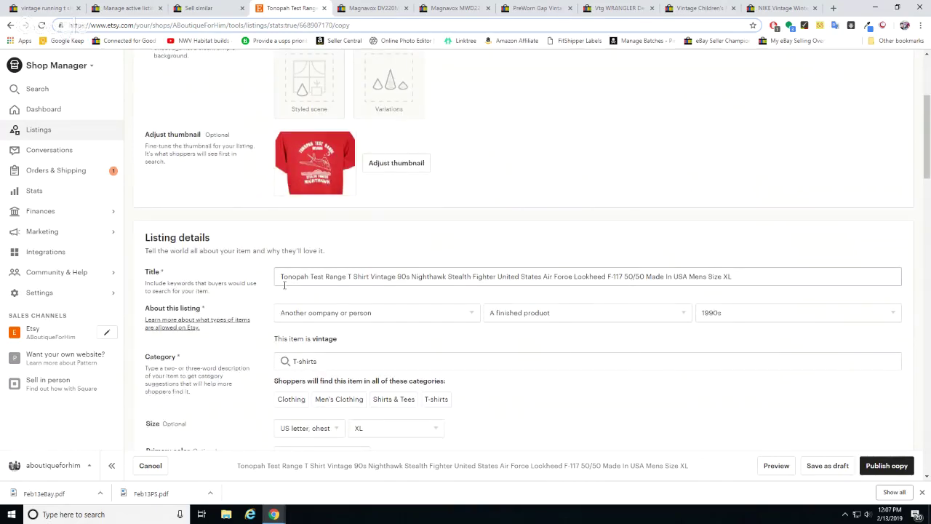
left_click(746, 277)
left_click(605, 278)
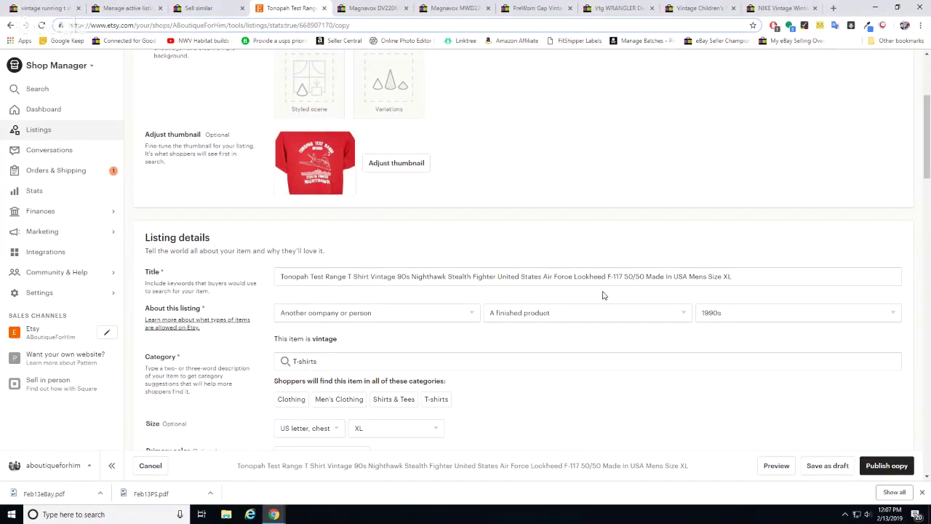
Examine the copied listing's era, category and clothing attributes, along with its renewal options, description, tags and materials.
scroll(685, 332, "down", 1)
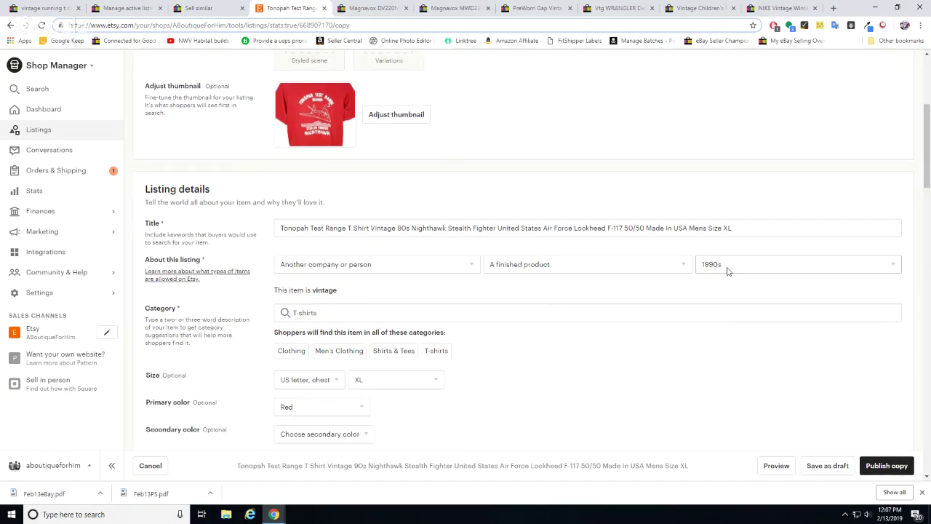
scroll(543, 376, "down", 1)
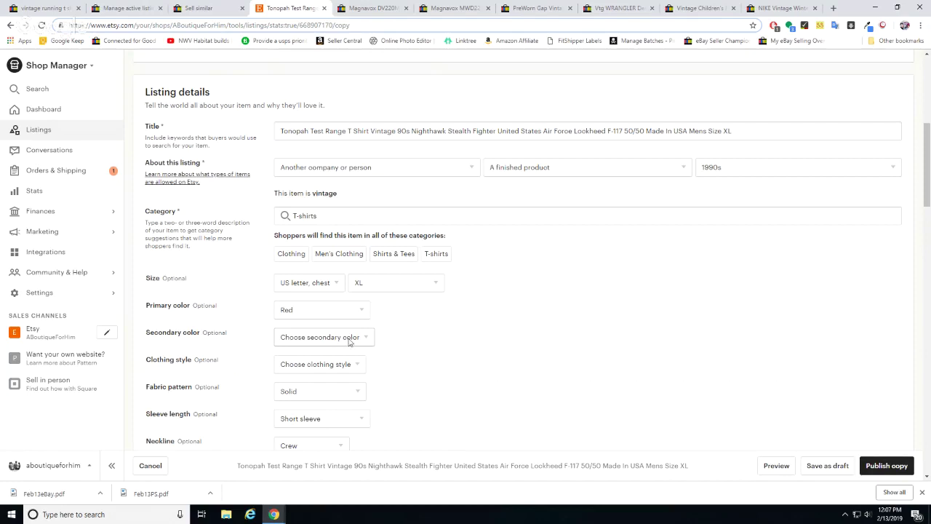
scroll(447, 341, "down", 1)
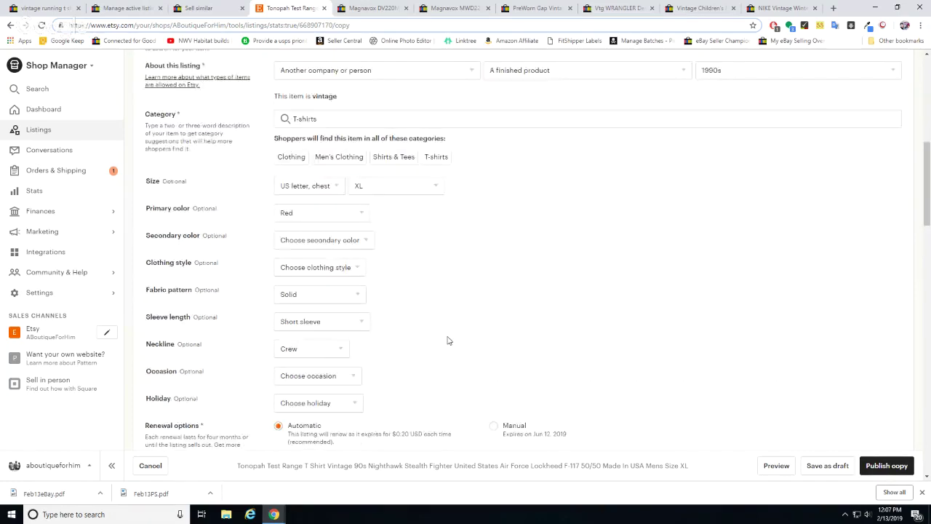
scroll(448, 341, "down", 1)
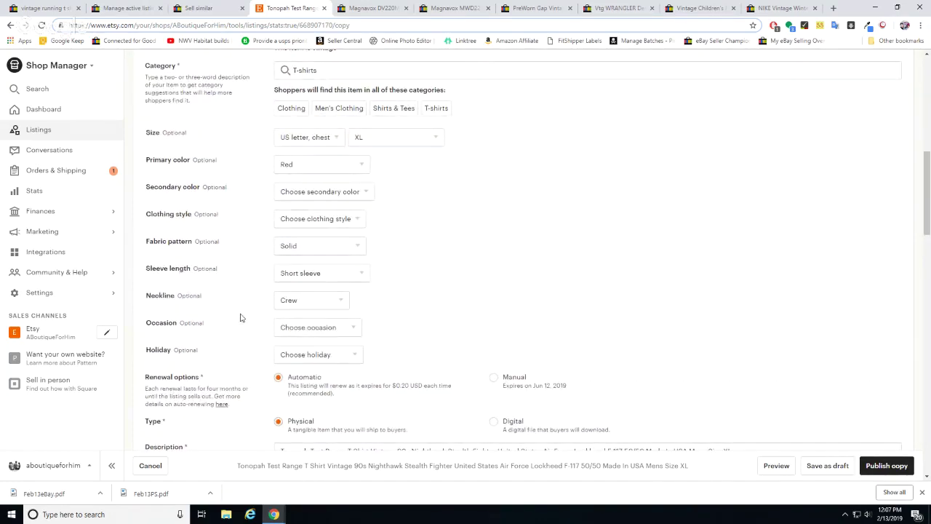
scroll(578, 305, "down", 1)
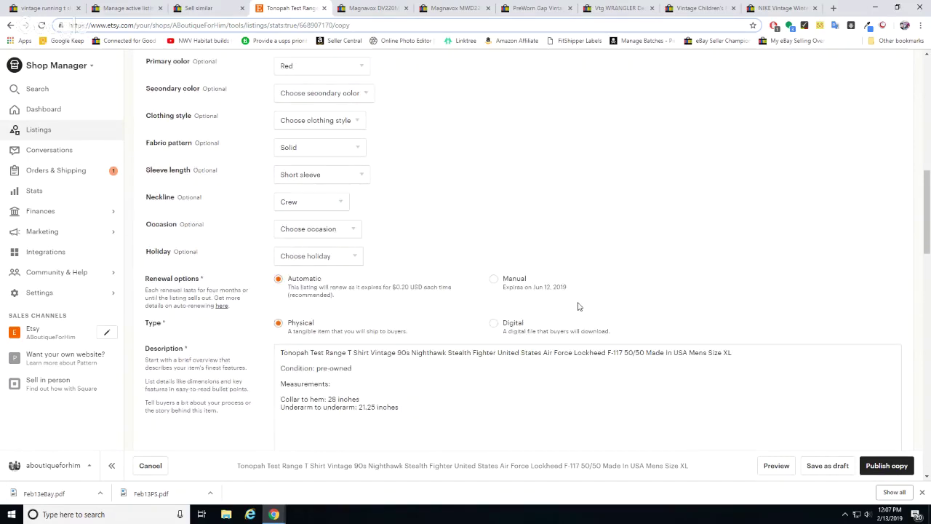
scroll(578, 307, "down", 1)
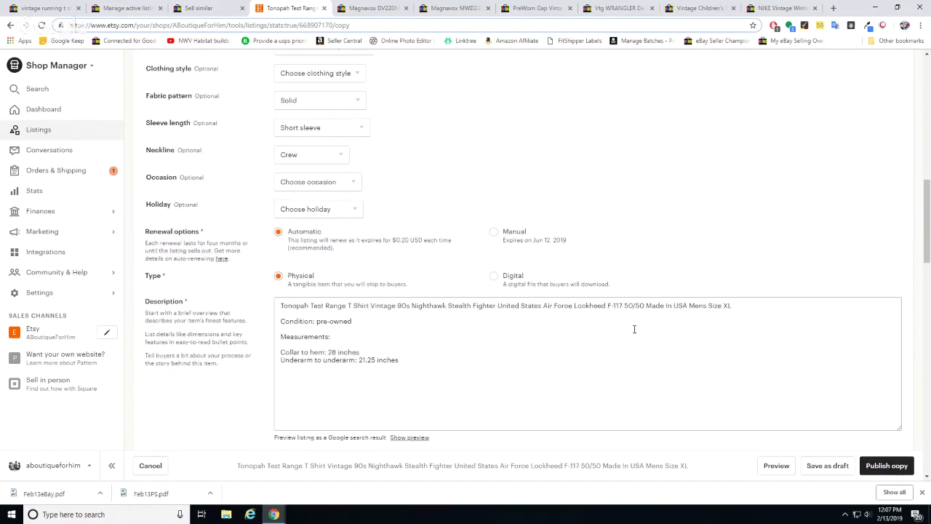
scroll(634, 329, "down", 1)
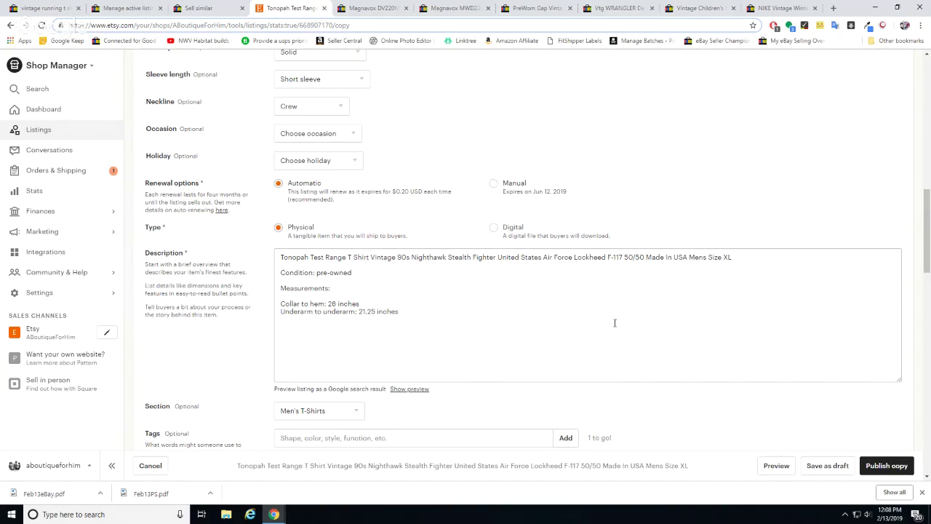
scroll(614, 323, "down", 2)
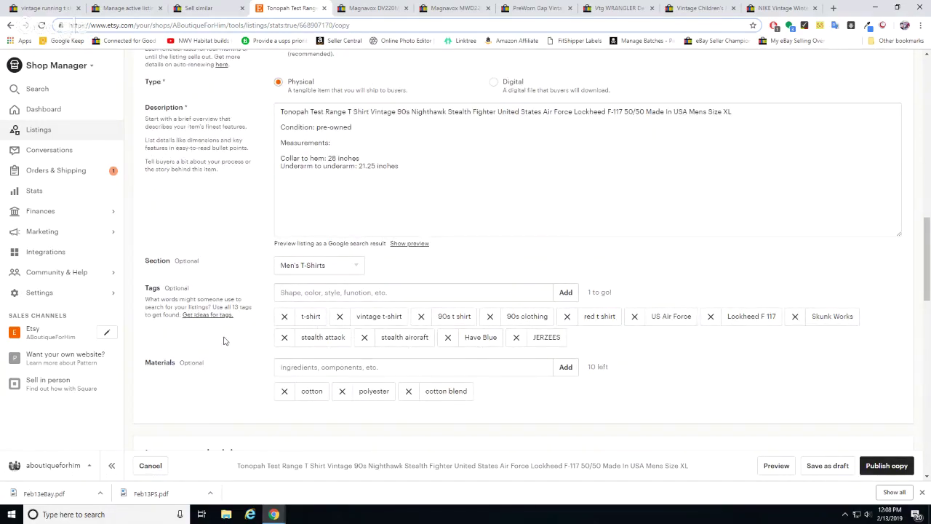